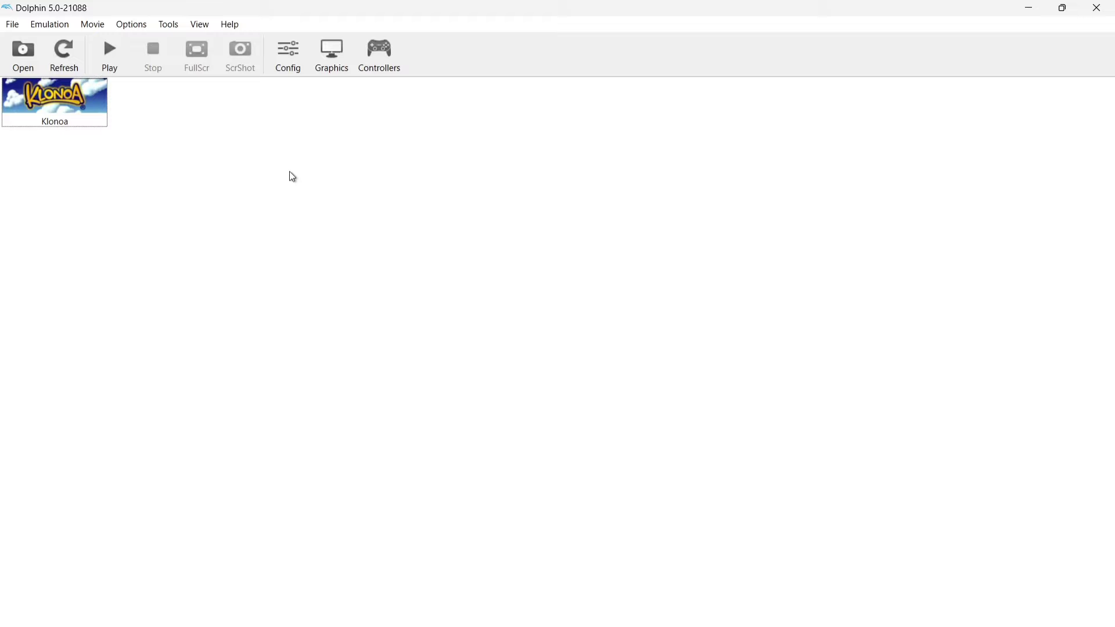
# Step: In Graphics, keep the Vulkan backend and NVIDIA RTX 3050 adapter, and change aspect ratio from Force 16:9 to Auto
pyautogui.click(339, 64)
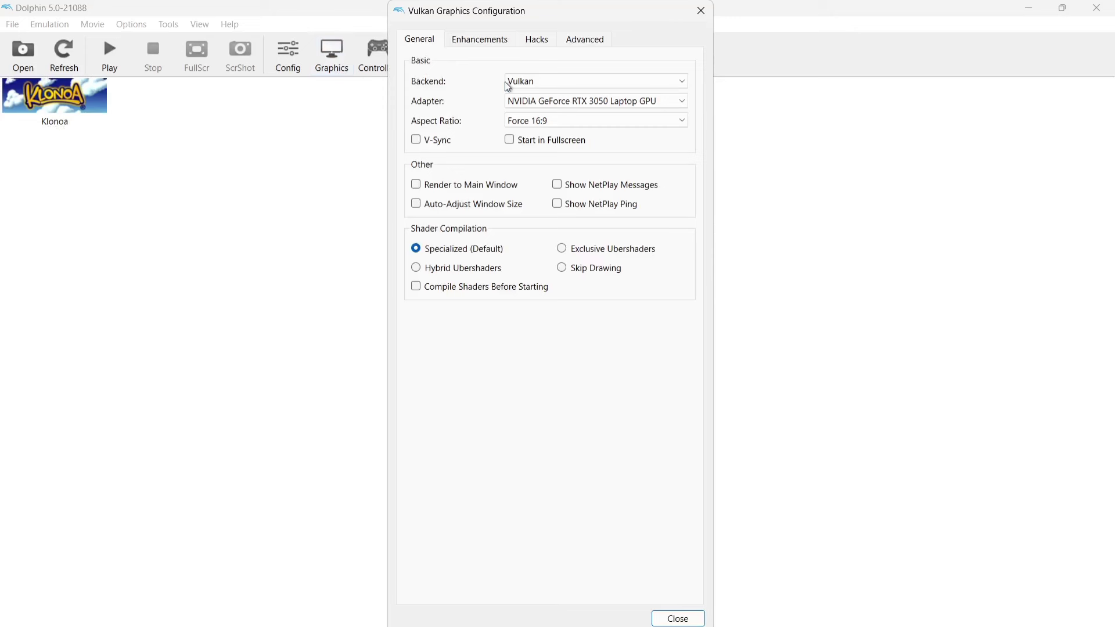
pyautogui.click(599, 90)
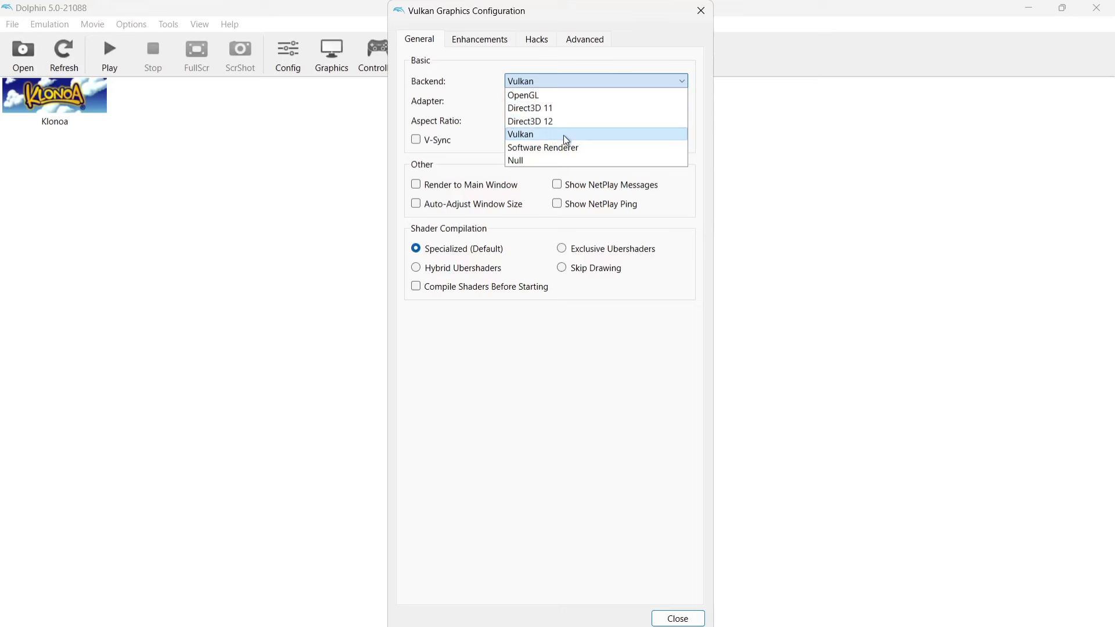
pyautogui.click(599, 136)
pyautogui.moveTo(641, 106)
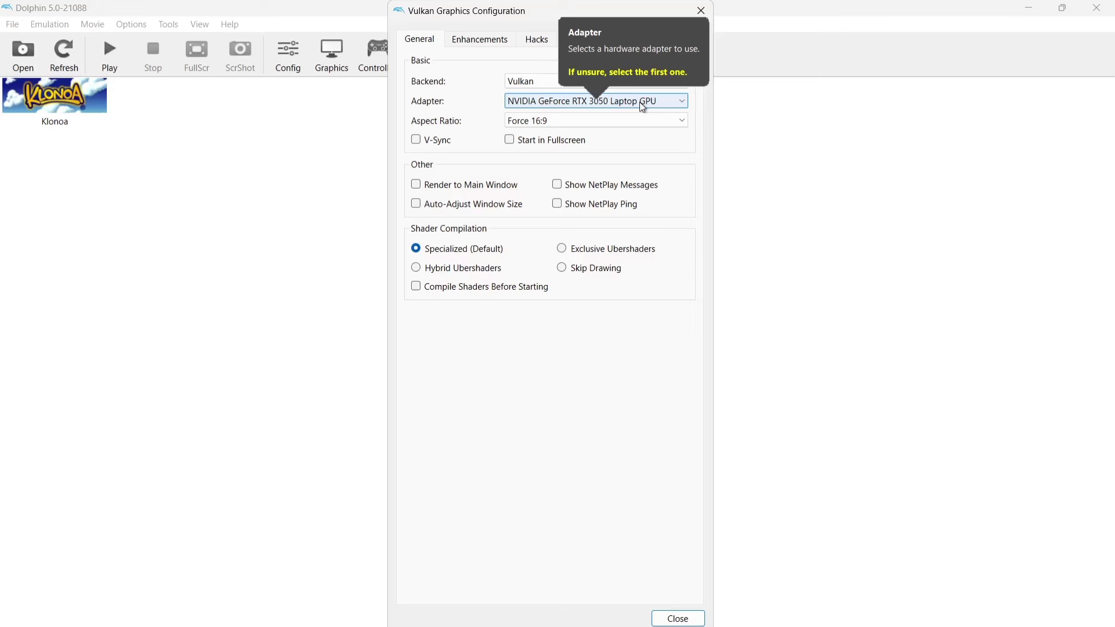
pyautogui.click(640, 103)
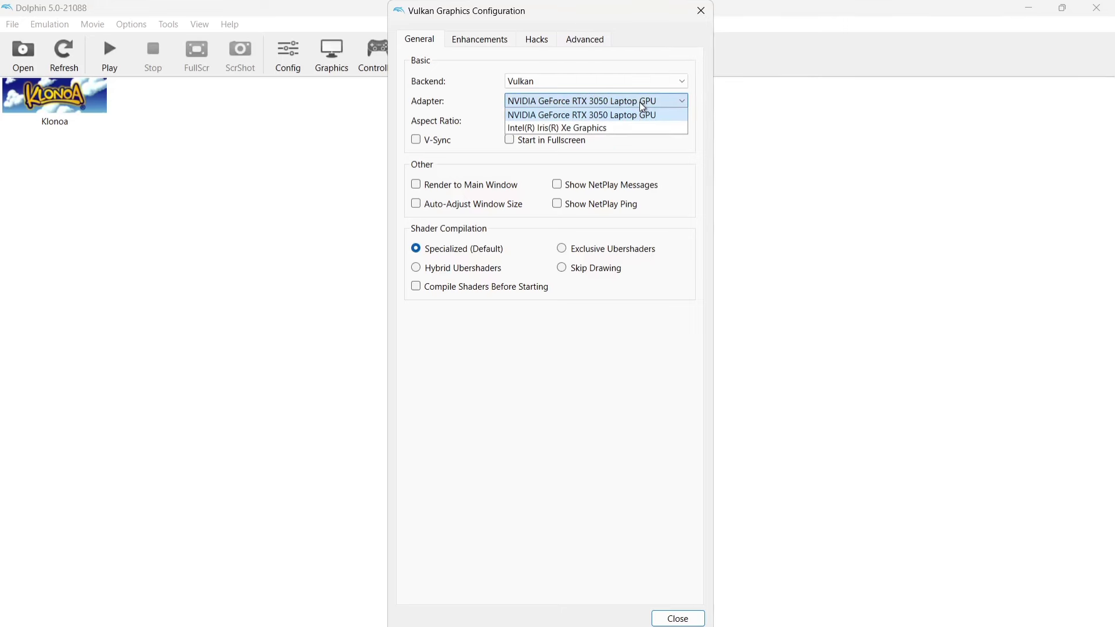
pyautogui.click(639, 103)
pyautogui.click(623, 121)
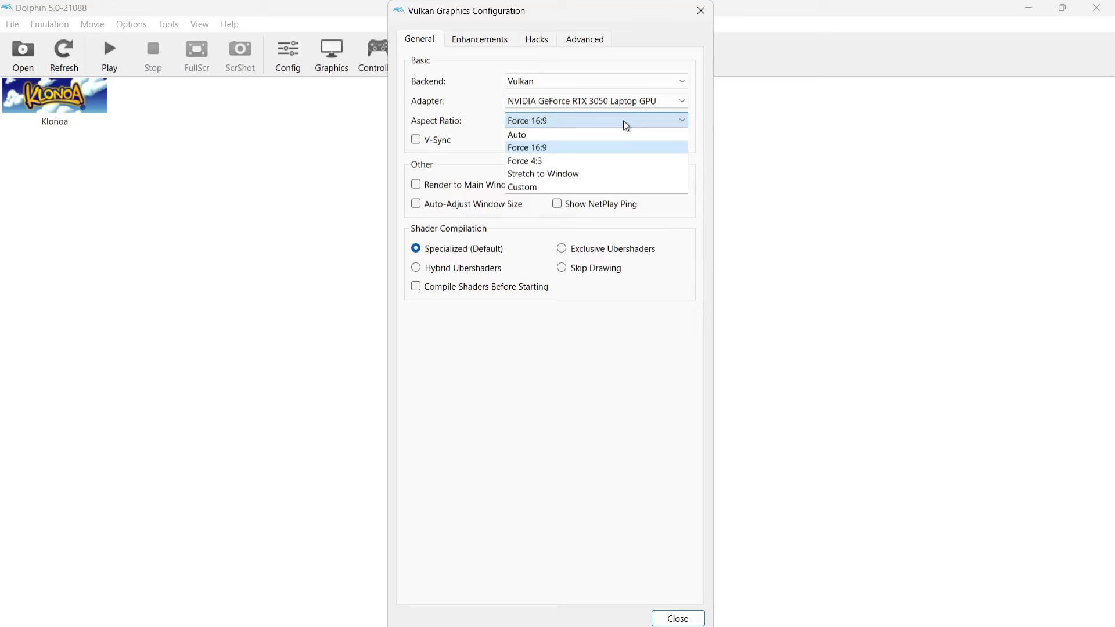
pyautogui.click(590, 135)
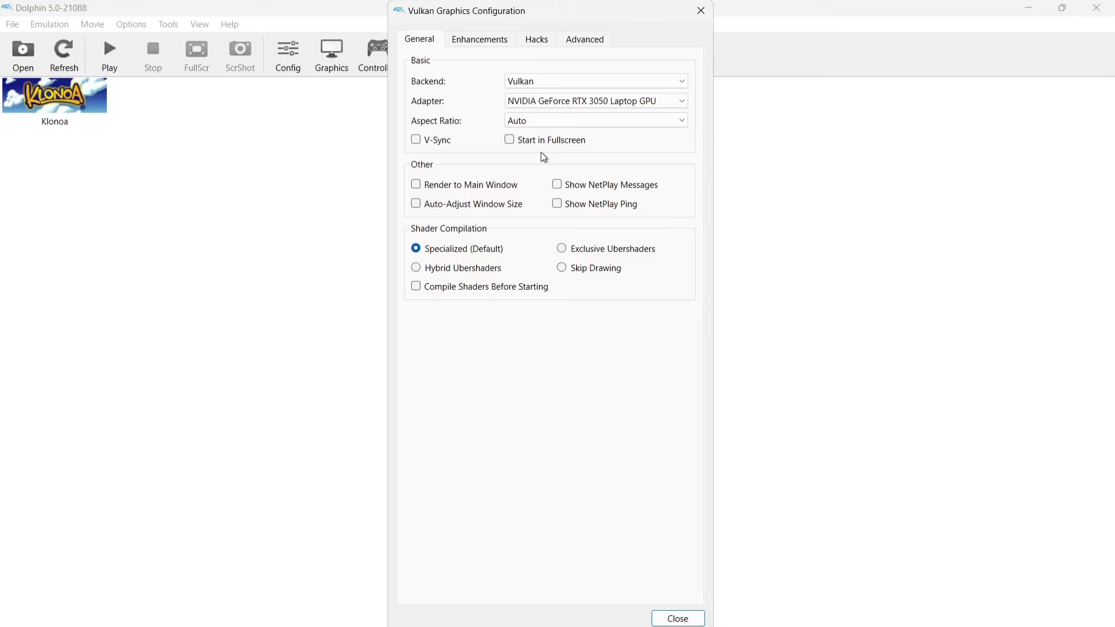
# Step: Enable V-Sync and Start in Fullscreen on the General graphics settings
pyautogui.click(417, 141)
pyautogui.click(510, 147)
# Step: Show the Enhancements settings and list the internal resolutions, currently Auto (Multiple of 640x528)
pyautogui.click(501, 41)
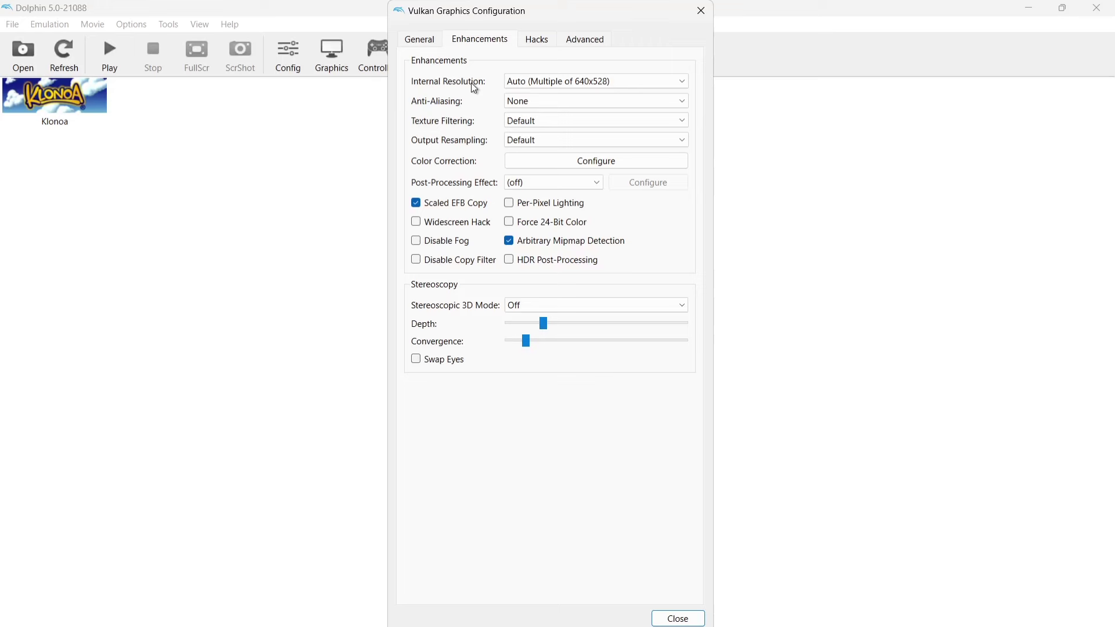
pyautogui.click(599, 87)
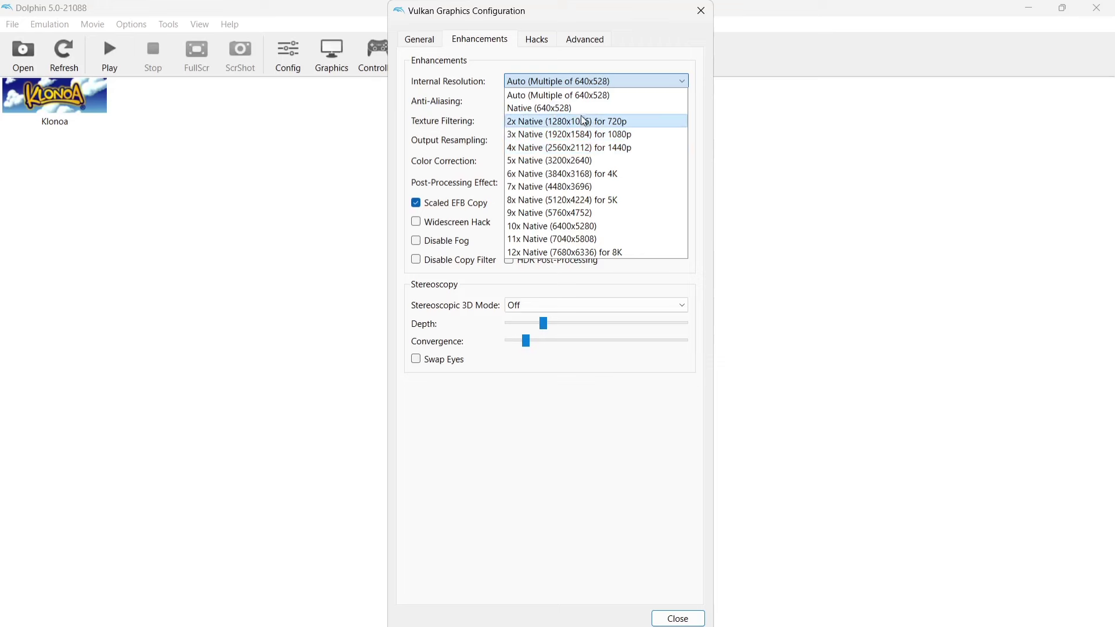
# Step: Choose 3x Native (1920x1584) for 1080p internal resolution and 4x MSAA anti-aliasing
pyautogui.click(653, 134)
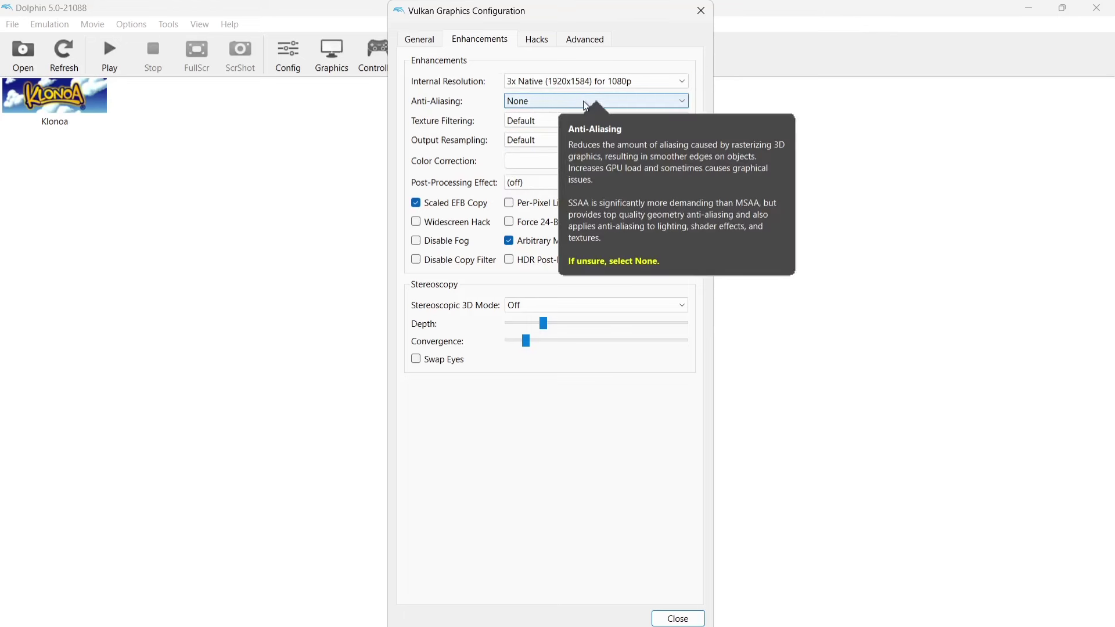
pyautogui.click(587, 104)
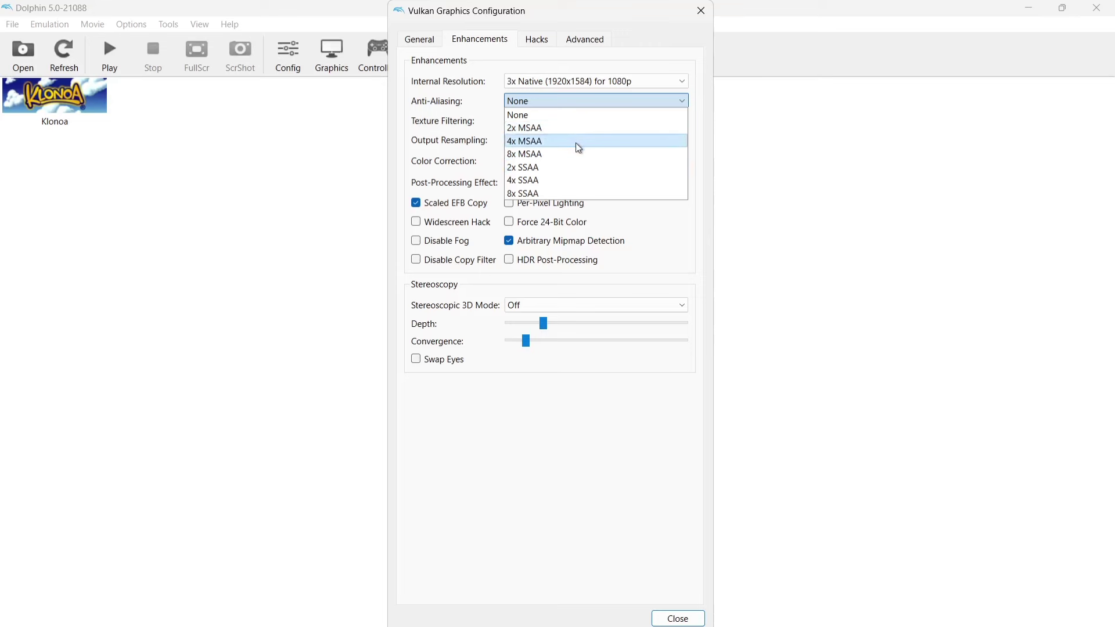
pyautogui.click(579, 146)
pyautogui.moveTo(545, 122)
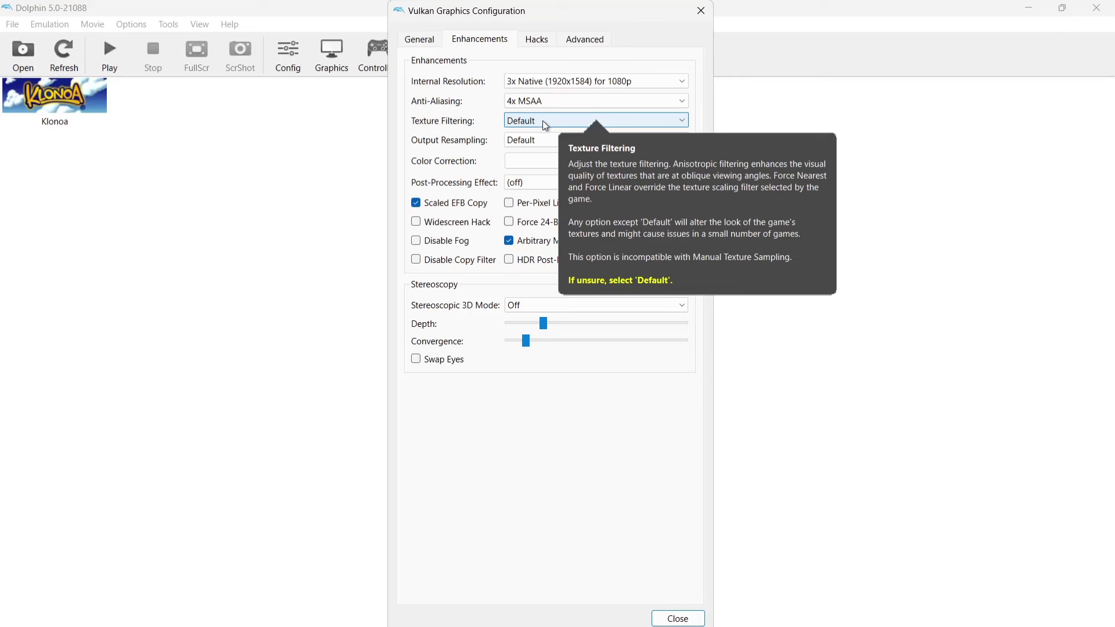
# Step: Change texture filtering from Default to 2x Anisotropic
pyautogui.click(546, 124)
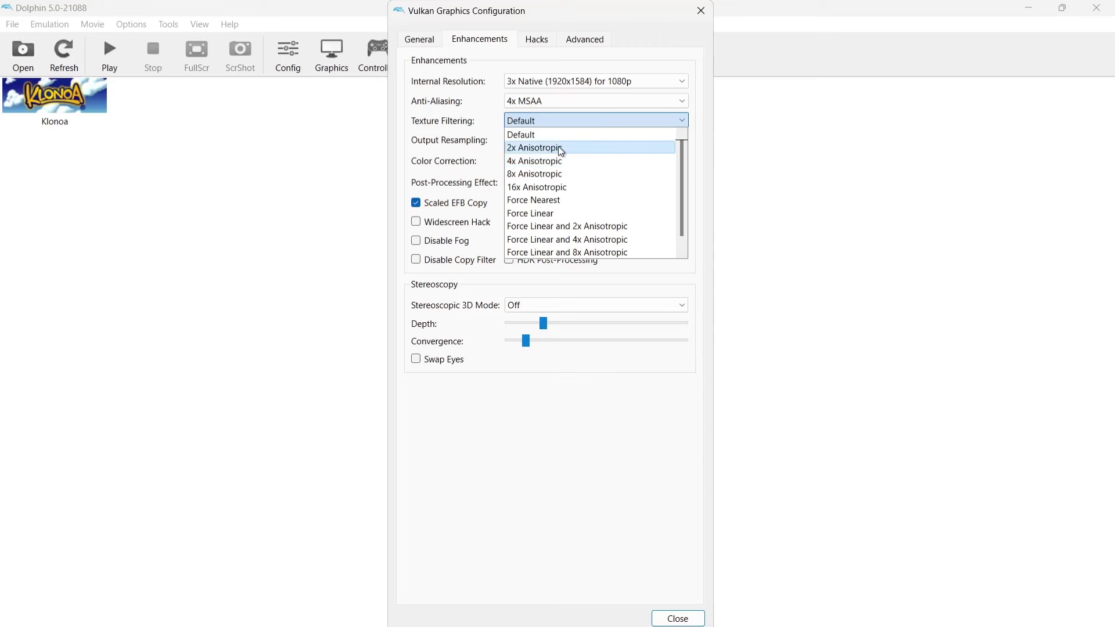
pyautogui.click(589, 148)
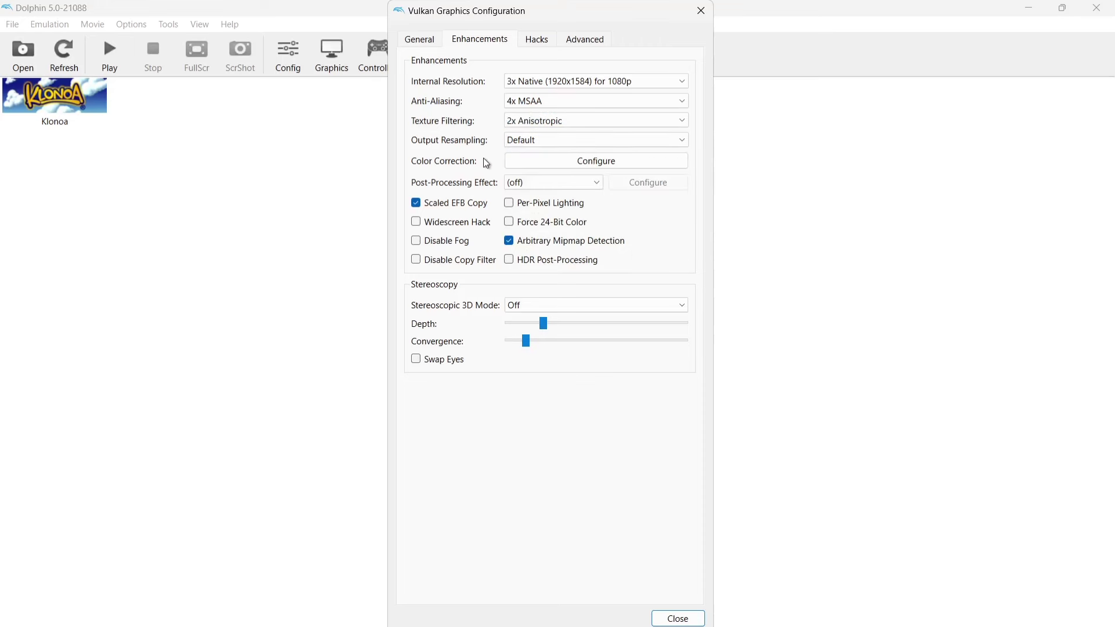
pyautogui.click(588, 189)
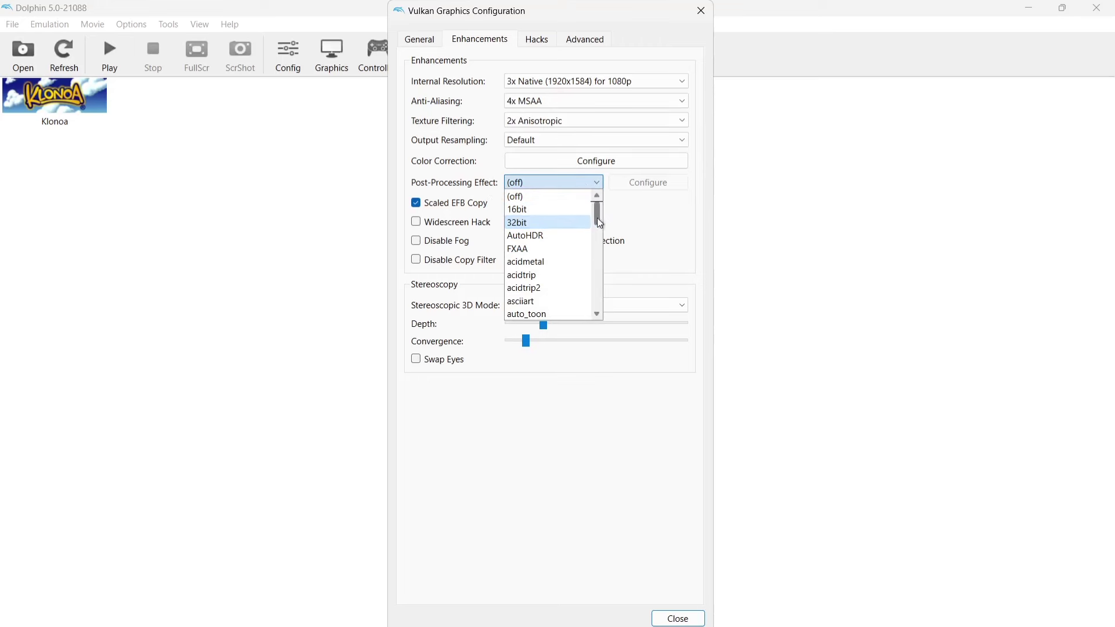
pyautogui.moveTo(598, 217); pyautogui.dragTo(597, 187)
pyautogui.moveTo(598, 211); pyautogui.dragTo(595, 289)
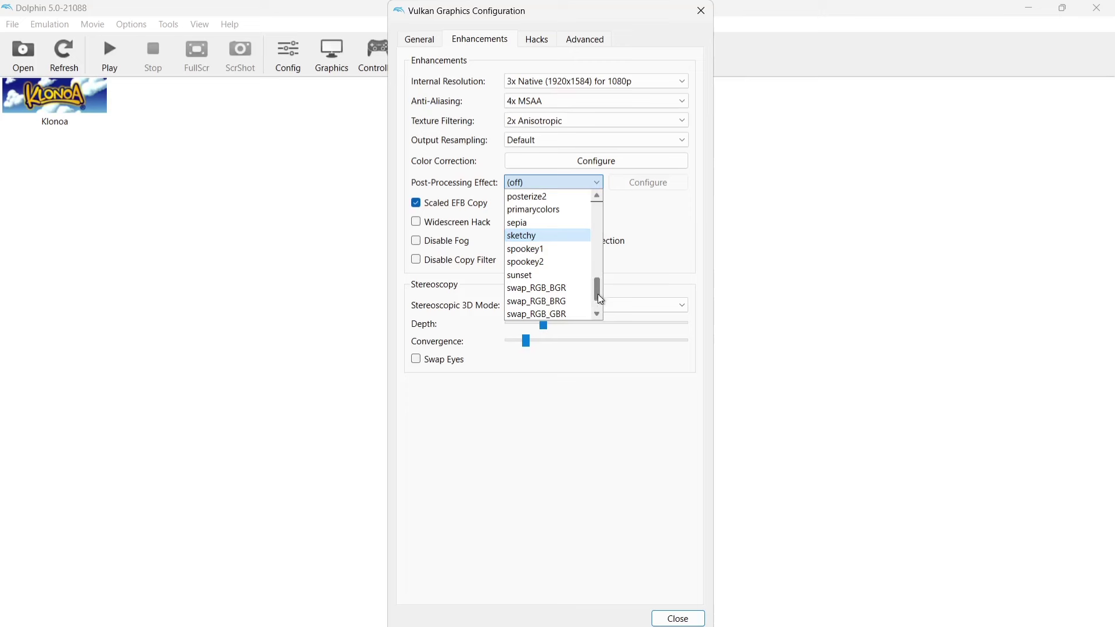
pyautogui.moveTo(597, 294); pyautogui.dragTo(599, 203)
# Step: Leave the post-processing effect off, with Disable Fog and HDR Post-Processing enabled
pyautogui.click(546, 200)
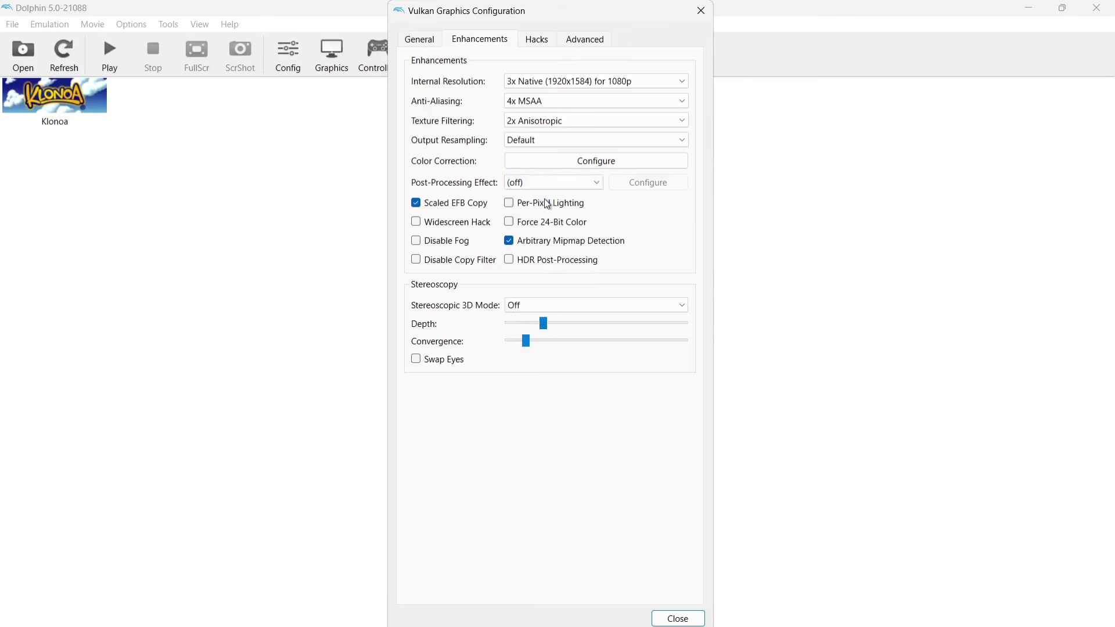
pyautogui.moveTo(448, 239)
# Step: Raise Color Correction's HDR Paper White Nits to 326 and close that dialog
pyautogui.click(633, 163)
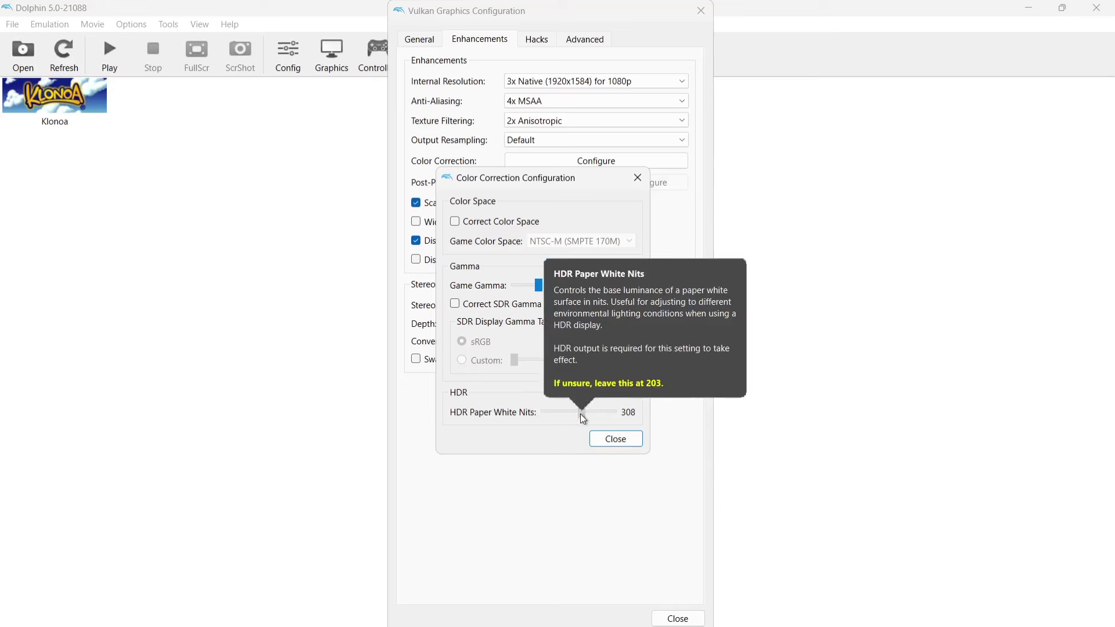
pyautogui.moveTo(579, 412)
pyautogui.mouseDown()
pyautogui.moveTo(611, 409)
pyautogui.moveTo(559, 416)
pyautogui.moveTo(583, 419)
pyautogui.mouseUp()
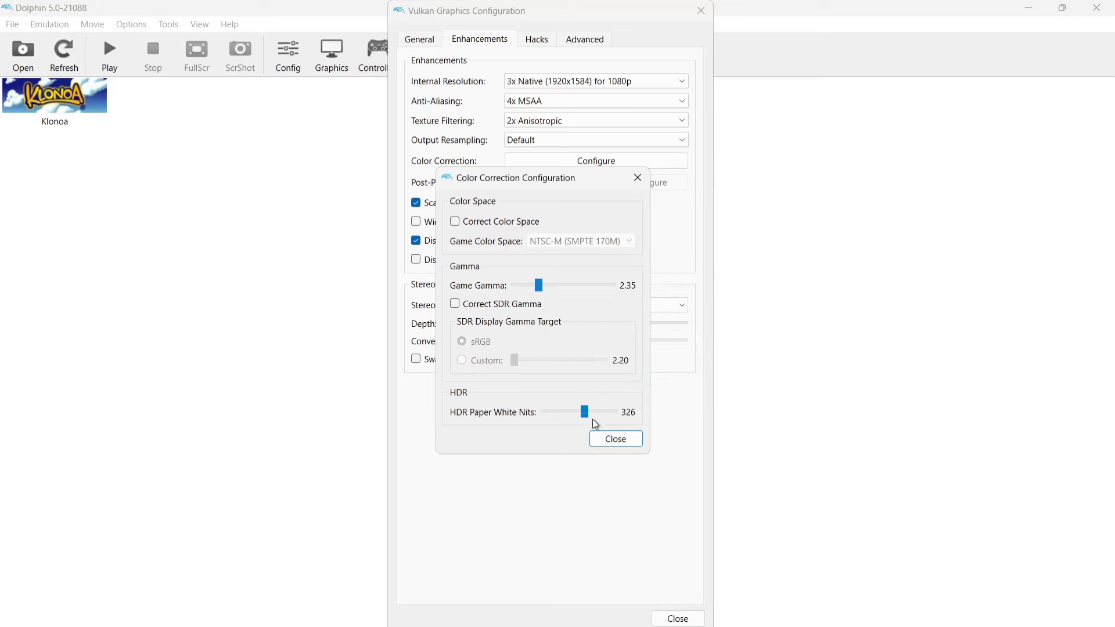
pyautogui.press('Escape')
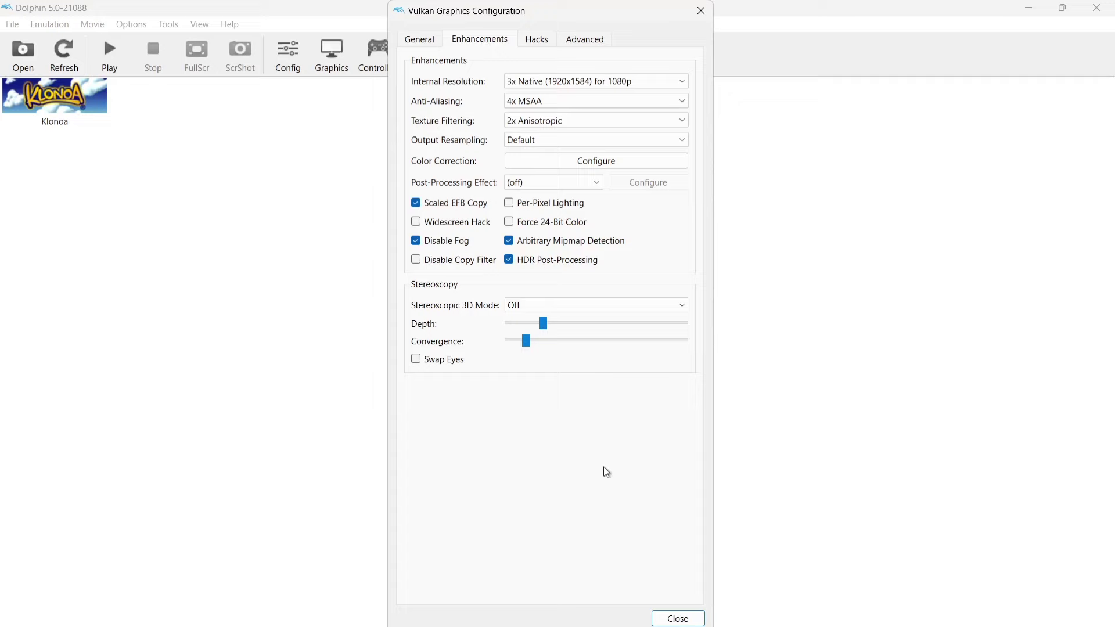
# Step: Close the graphics settings, launch Klonoa, and run through Vision 1-1's village up the castle steps
pyautogui.click(685, 620)
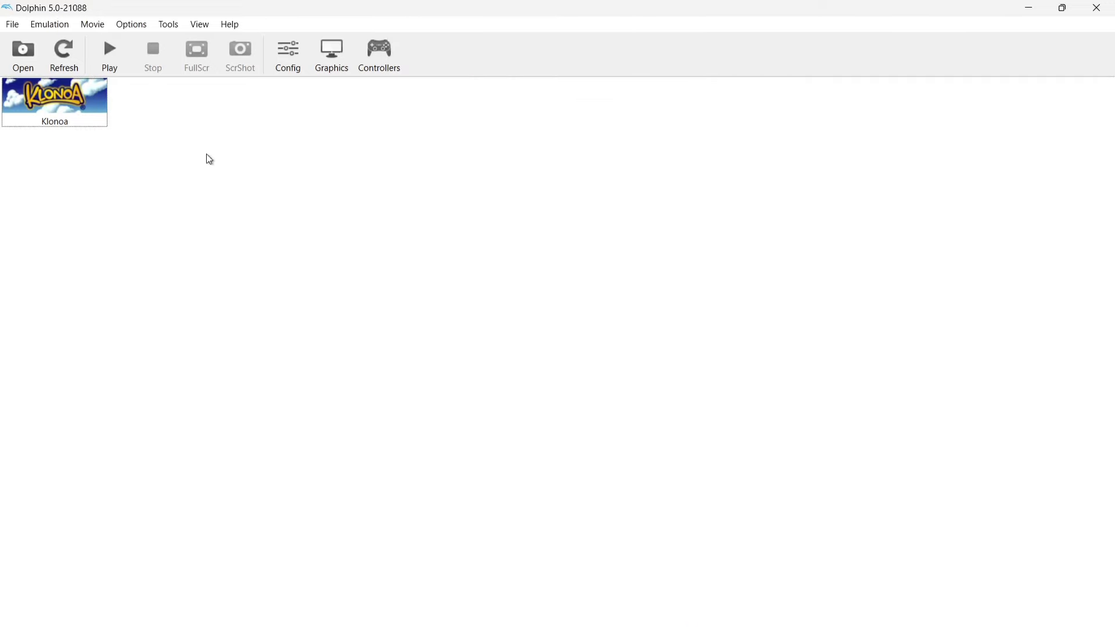
pyautogui.doubleClick(58, 107)
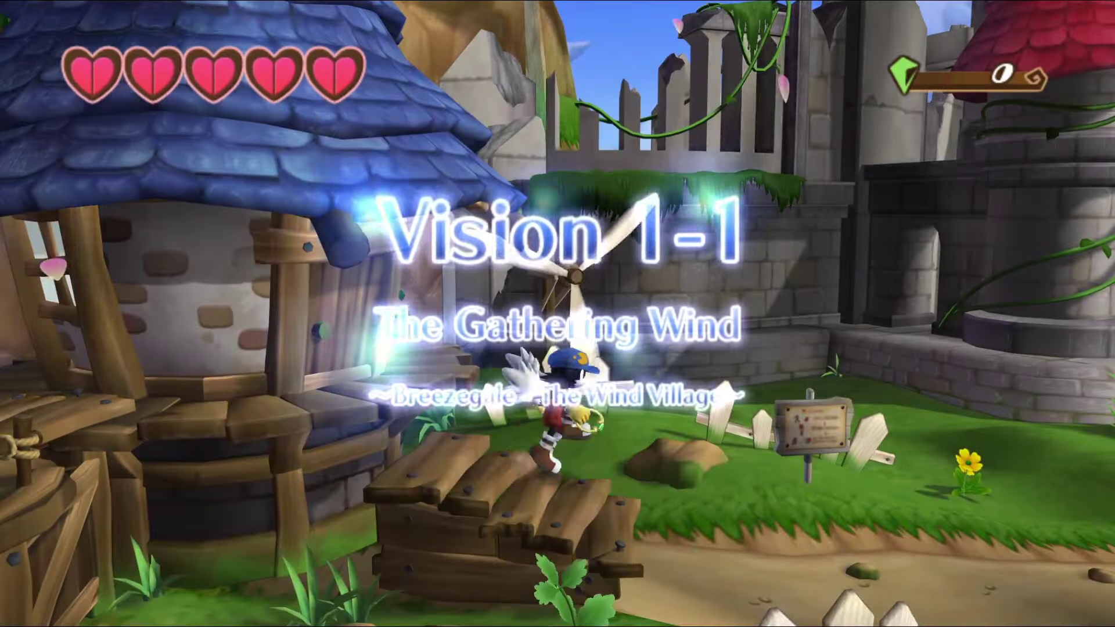
pyautogui.press('Right')
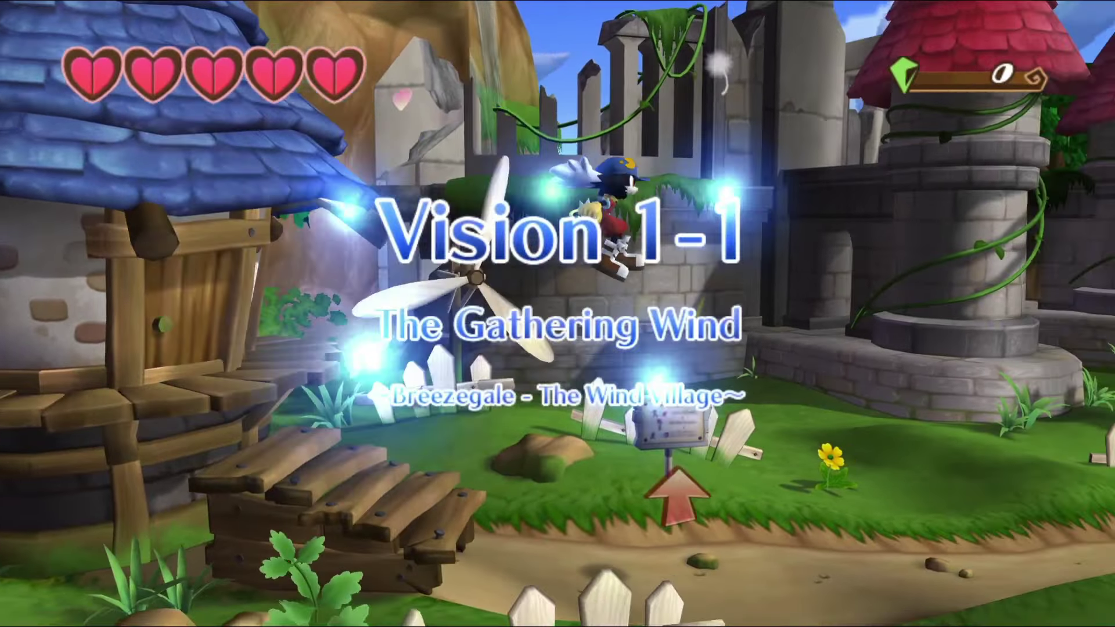
pyautogui.press('Right')
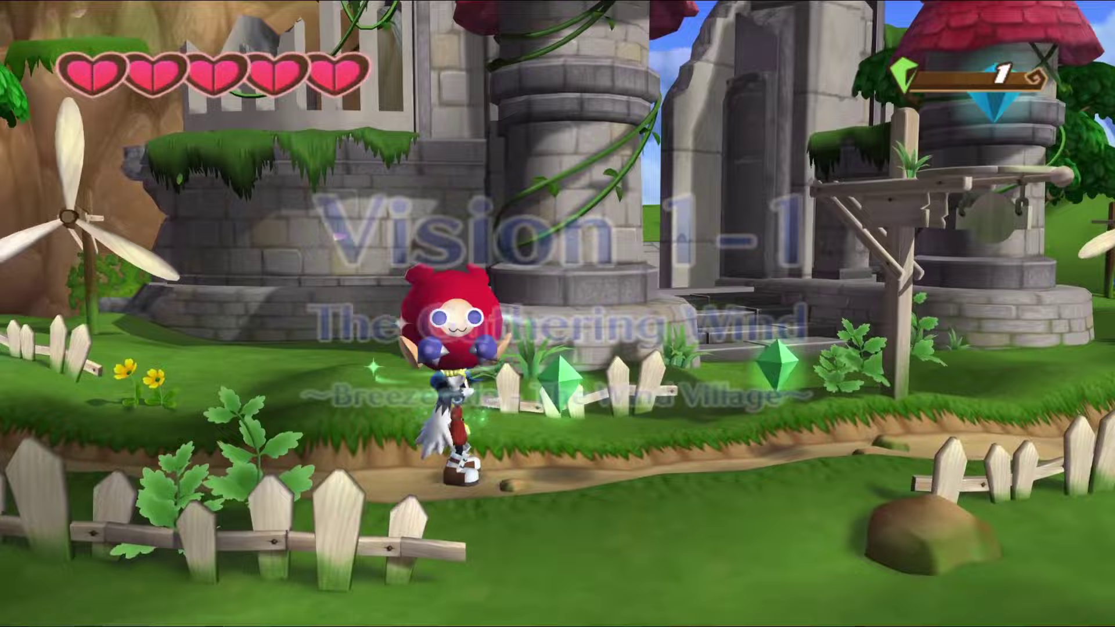
pyautogui.press('Right')
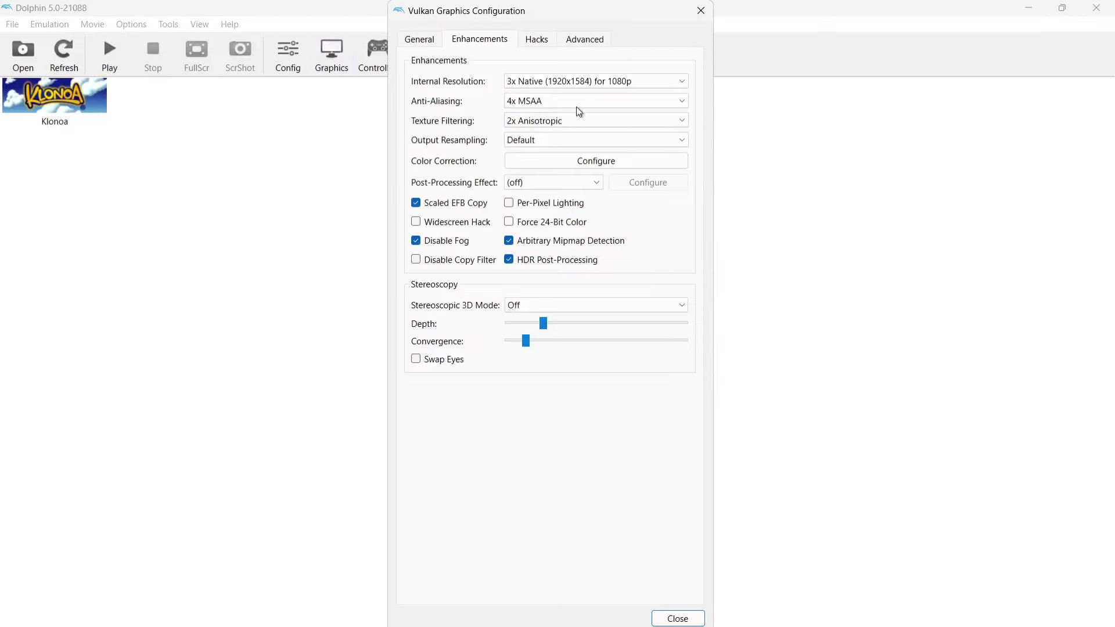
# Step: Set 4x Native (2560x2112) for 1440p internal resolution and 4x Anisotropic filtering, then close the settings
pyautogui.click(602, 82)
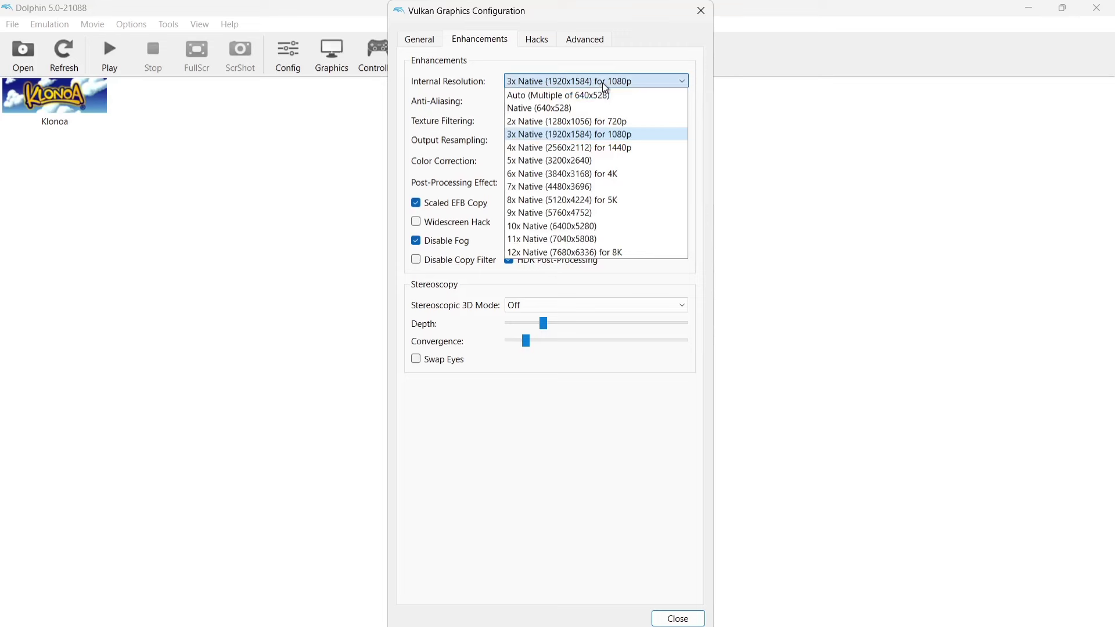
pyautogui.click(607, 148)
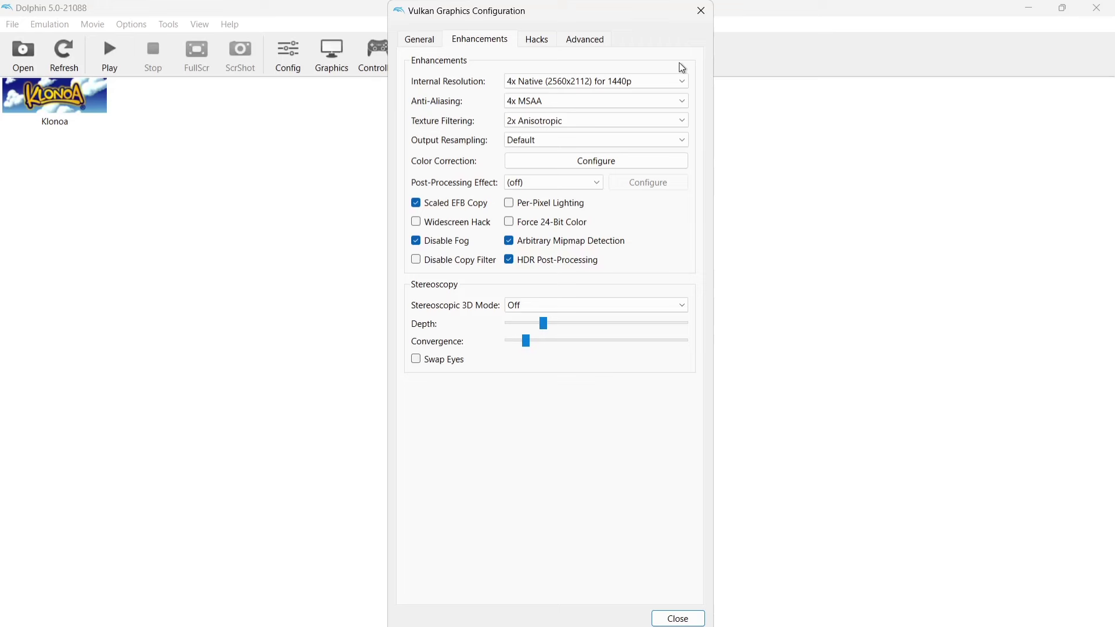
pyautogui.moveTo(619, 103)
pyautogui.moveTo(568, 86)
pyautogui.click(543, 126)
pyautogui.click(683, 619)
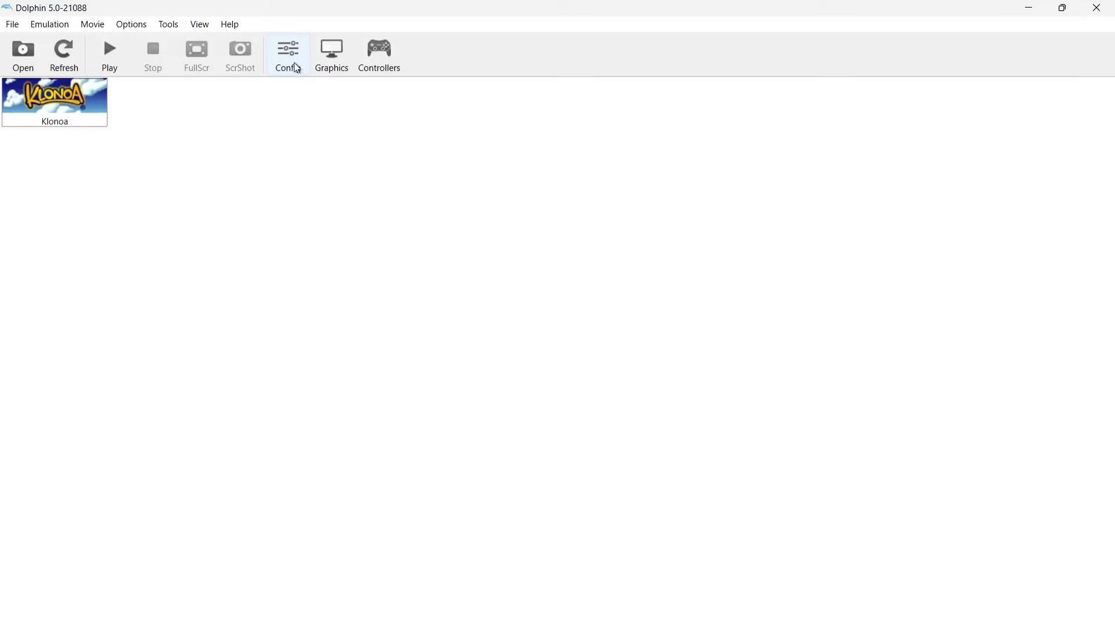
# Step: Switch anti-aliasing to 8x MSAA and texture filtering to 8x Anisotropic, then close the settings
pyautogui.click(331, 60)
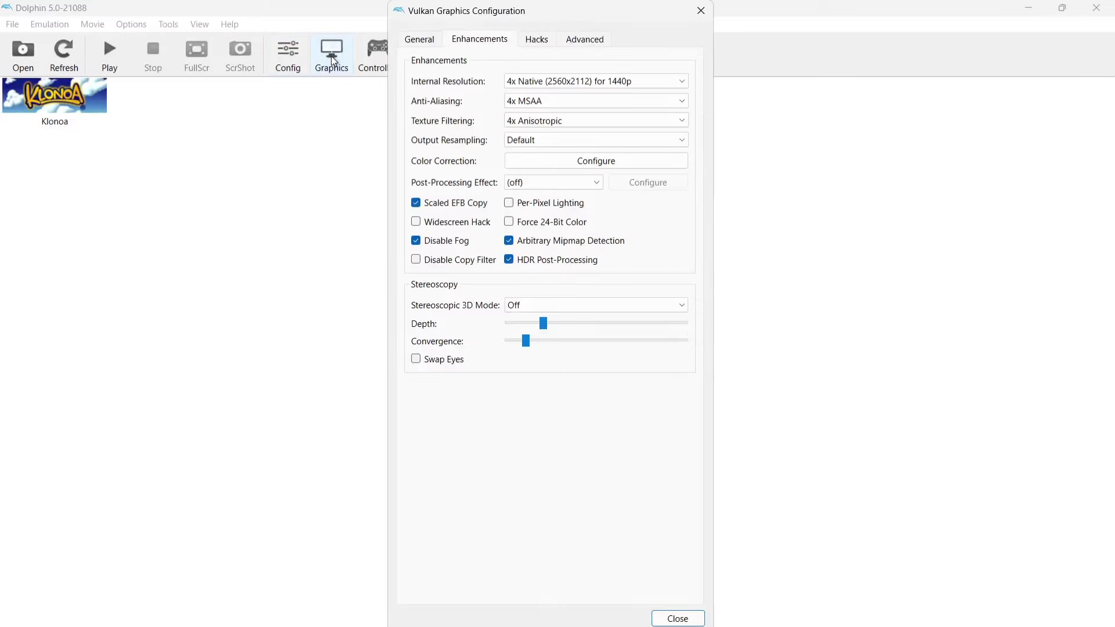
pyautogui.click(604, 102)
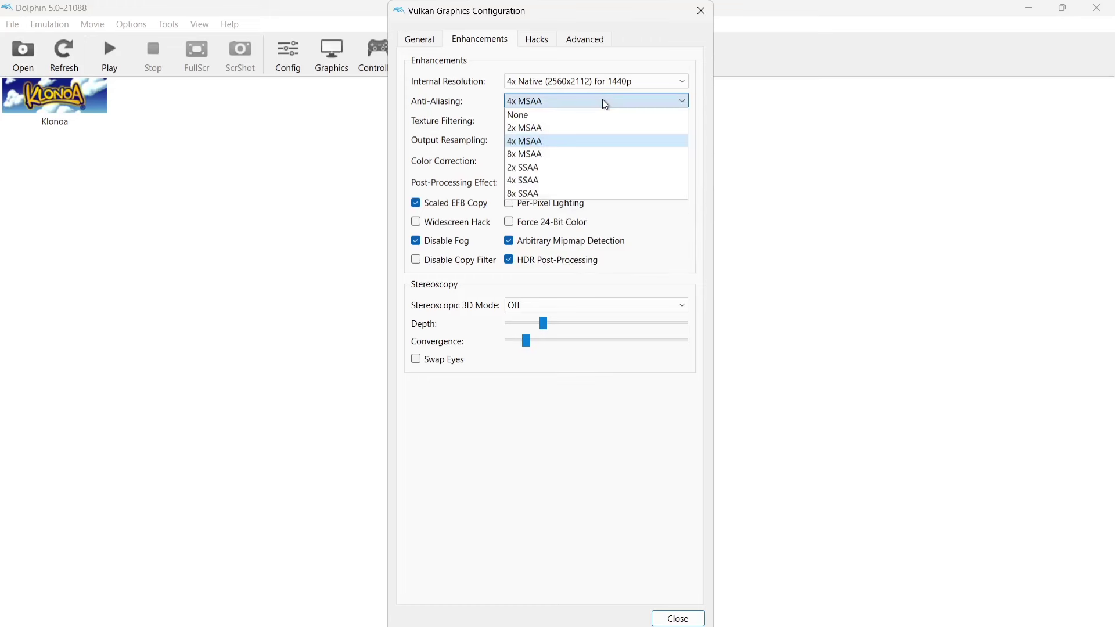
pyautogui.click(595, 153)
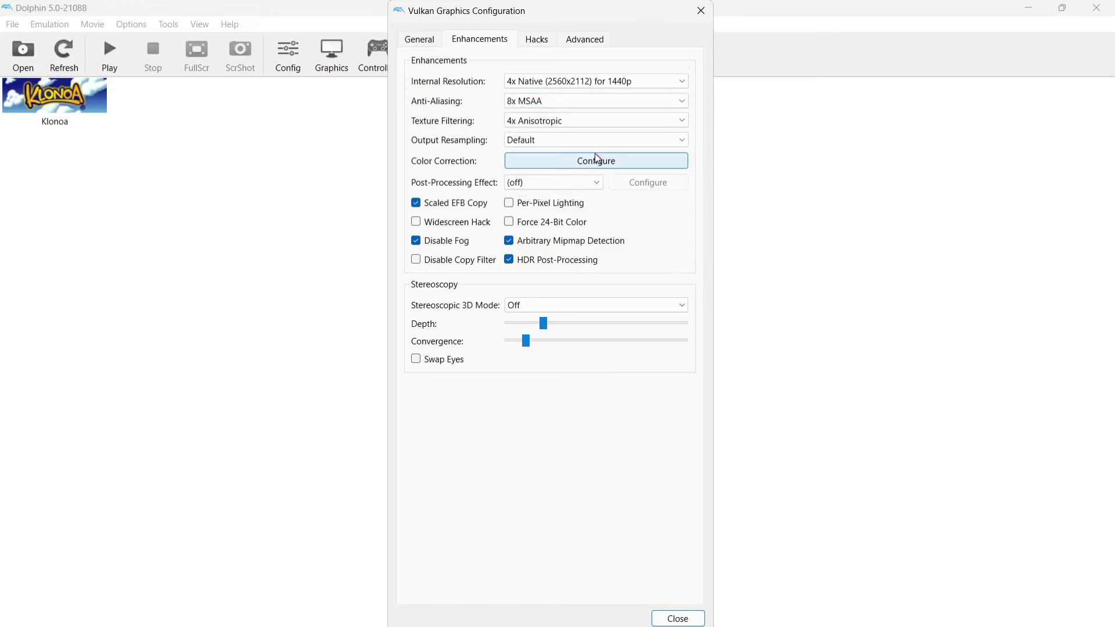
pyautogui.click(547, 123)
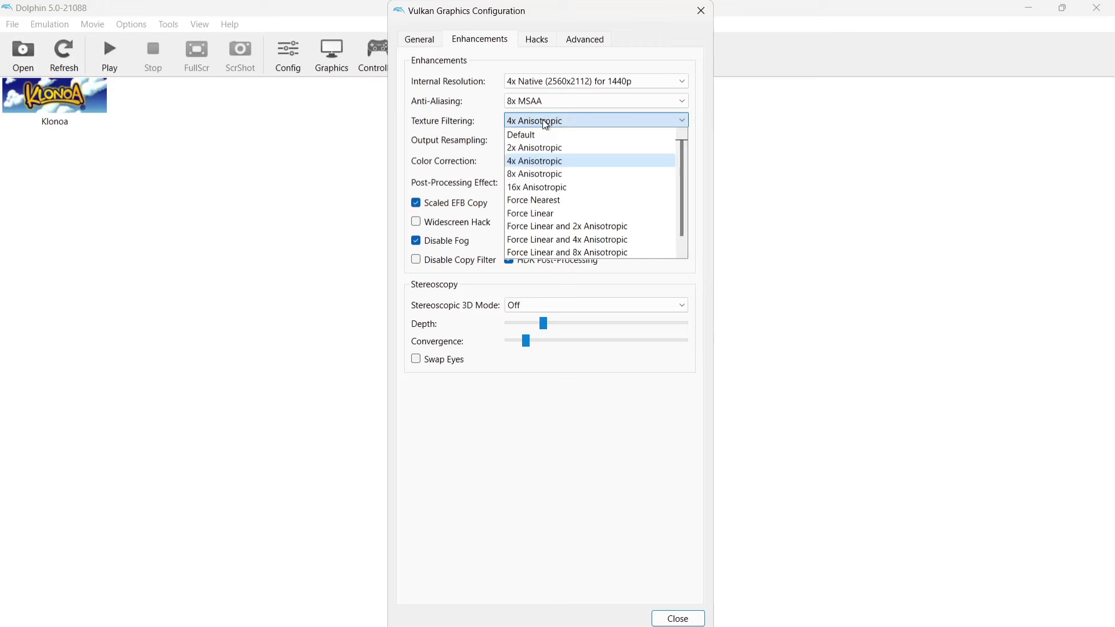
pyautogui.click(572, 177)
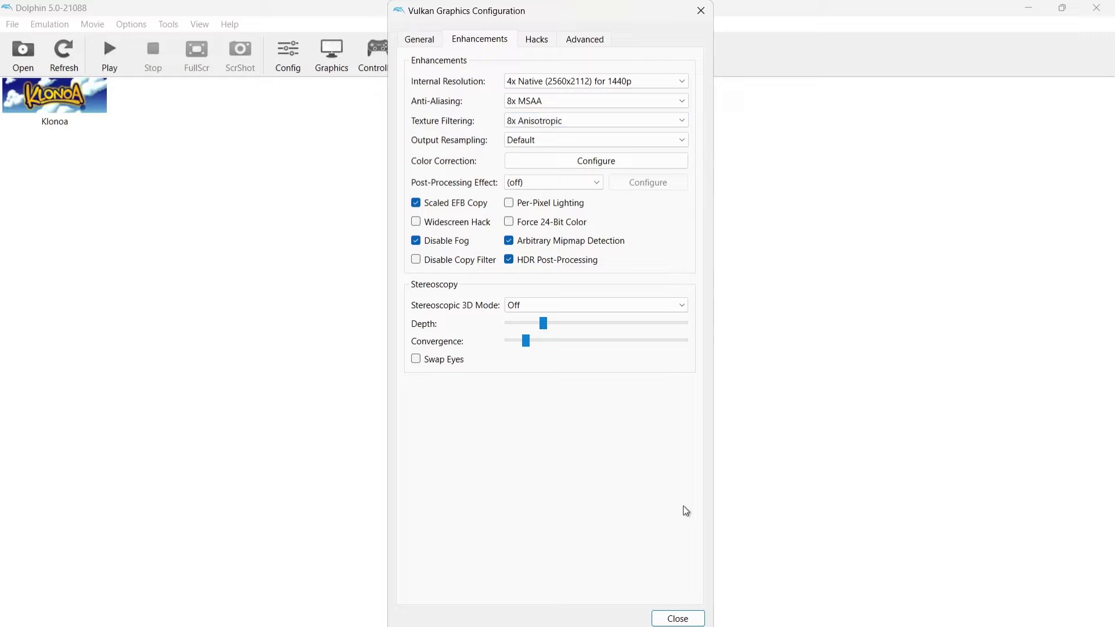
pyautogui.click(674, 618)
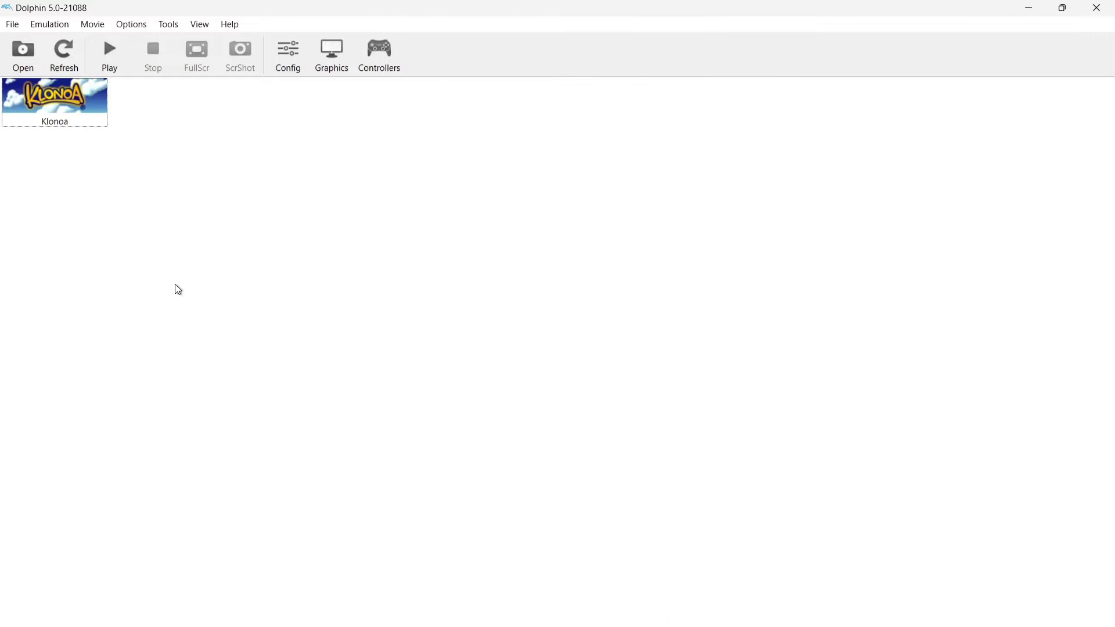
# Step: Launch Klonoa, run right through the village, and catch and throw a red Moo
pyautogui.doubleClick(85, 106)
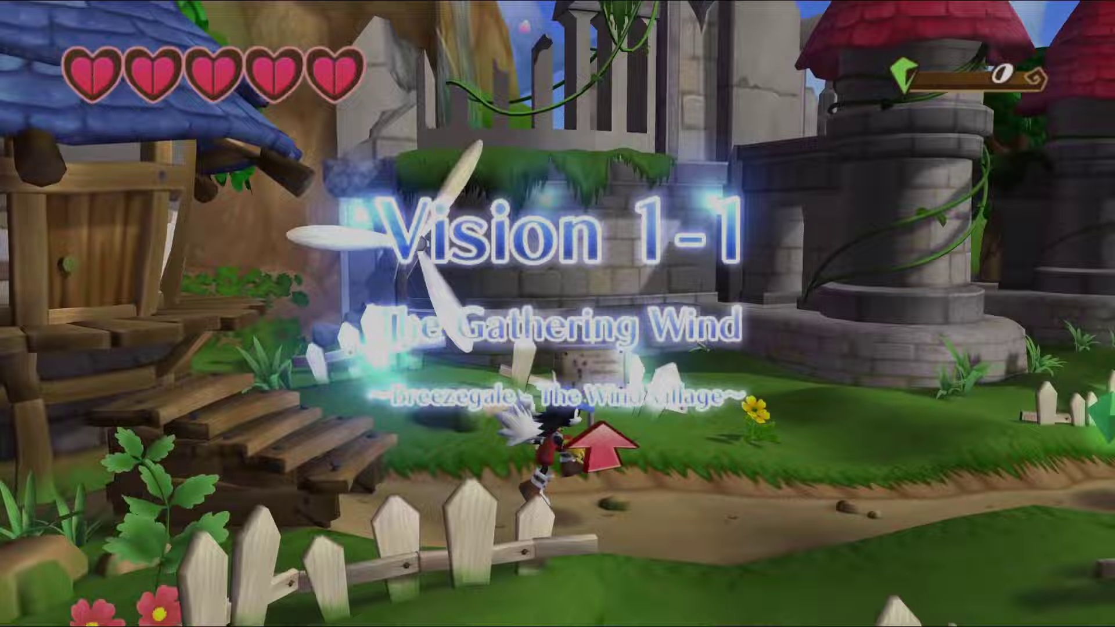
pyautogui.press('Right')
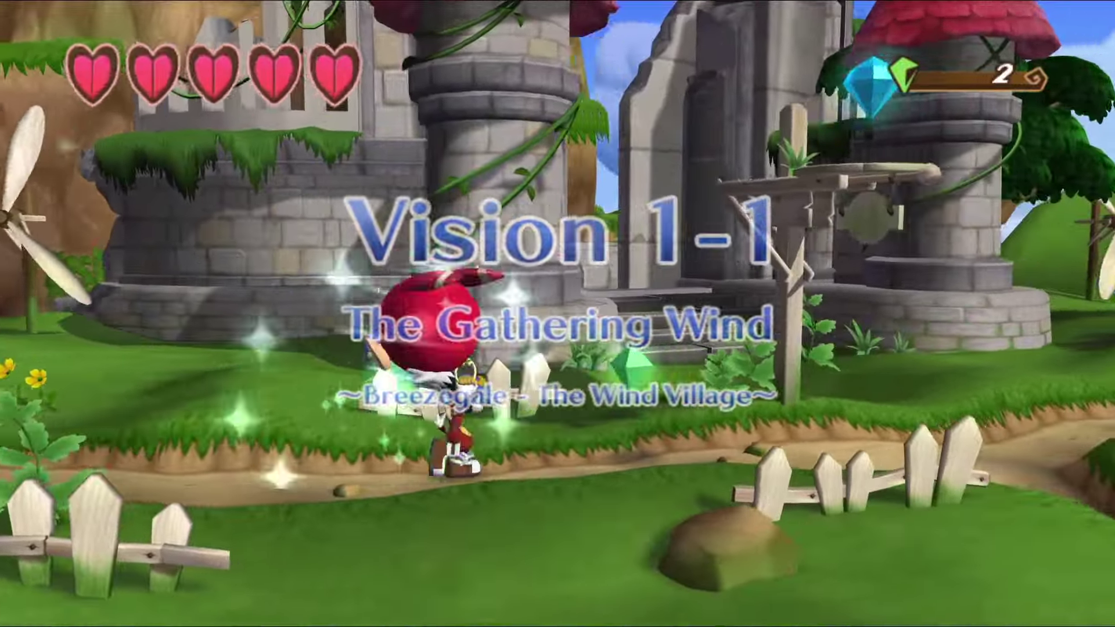
pyautogui.press('space')
pyautogui.press('space')
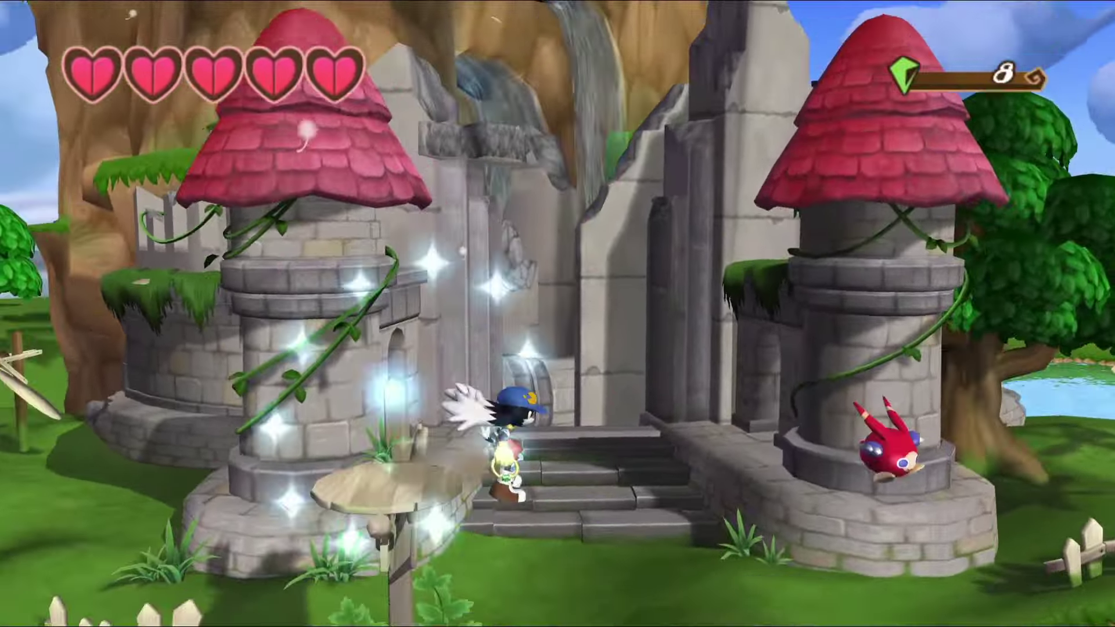
pyautogui.press('Right')
pyautogui.press('x')
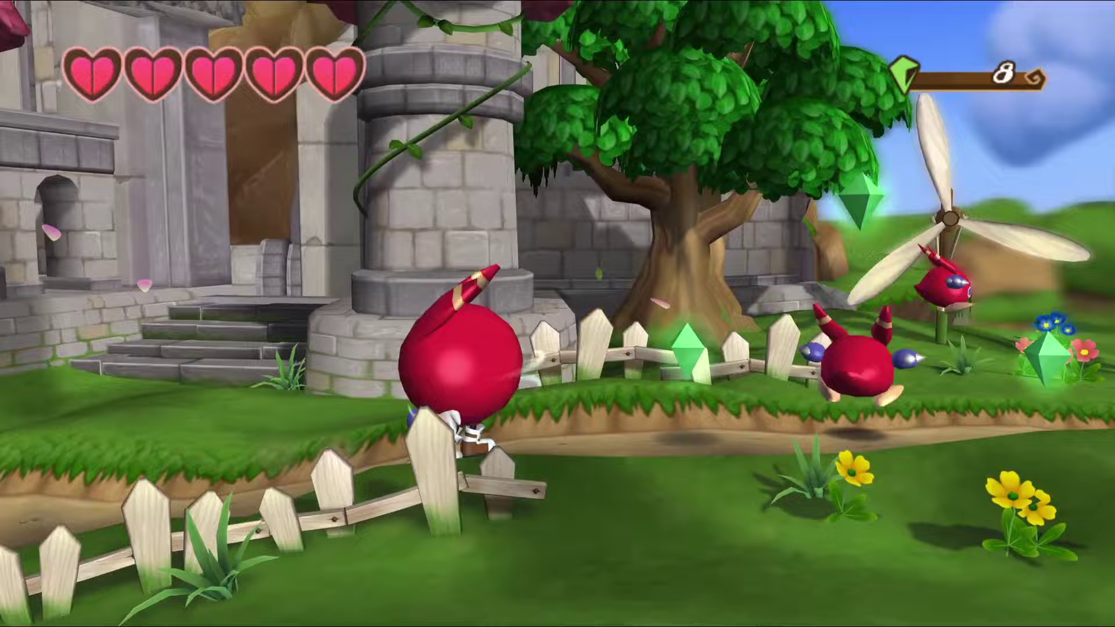
pyautogui.press('x')
pyautogui.press('space')
# Step: Run right past the windmills collecting gems, throwing another red Moo toward the house
pyautogui.press('Right')
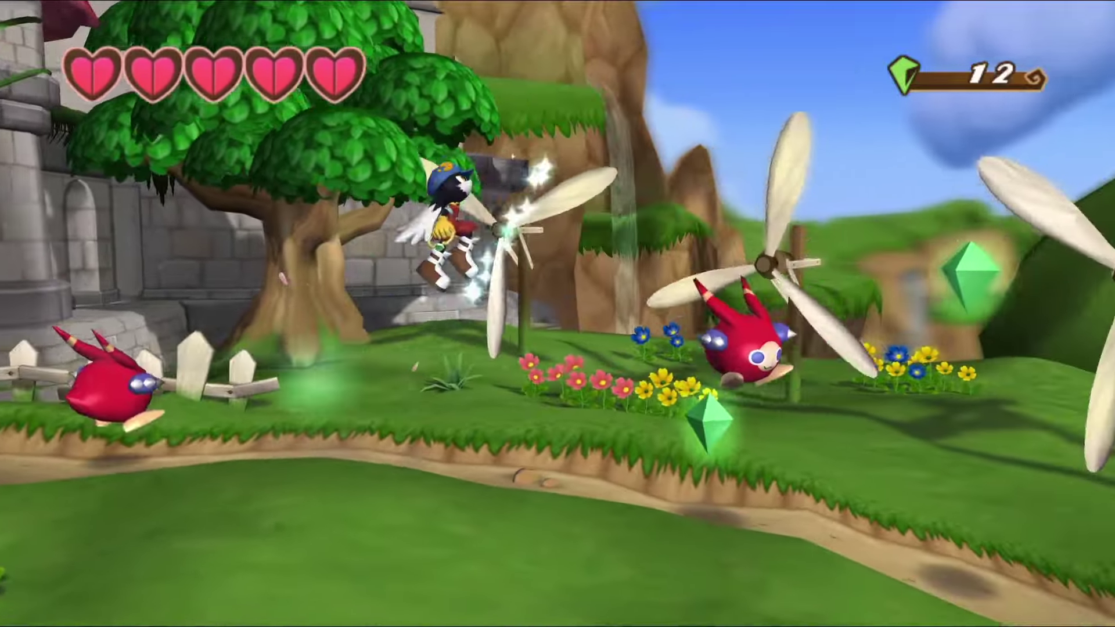
pyautogui.press('Right')
pyautogui.press('space')
pyautogui.press('x')
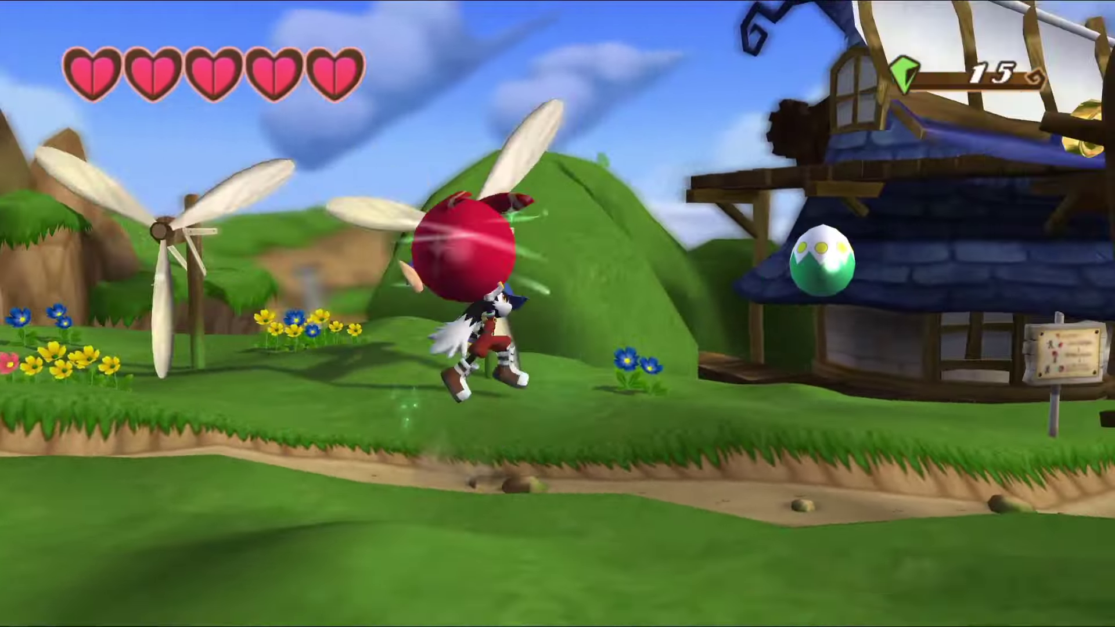
pyautogui.press('x')
pyautogui.press('Right')
# Step: Head back left, grab a red Moo and throw it to break the egg
pyautogui.press('Left')
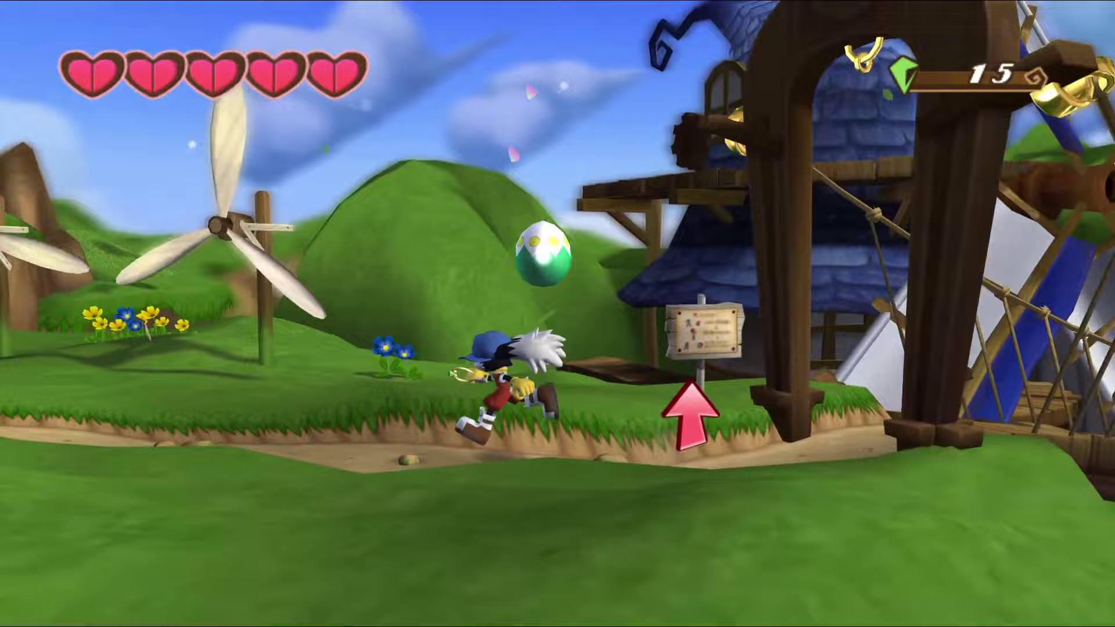
pyautogui.press('Left')
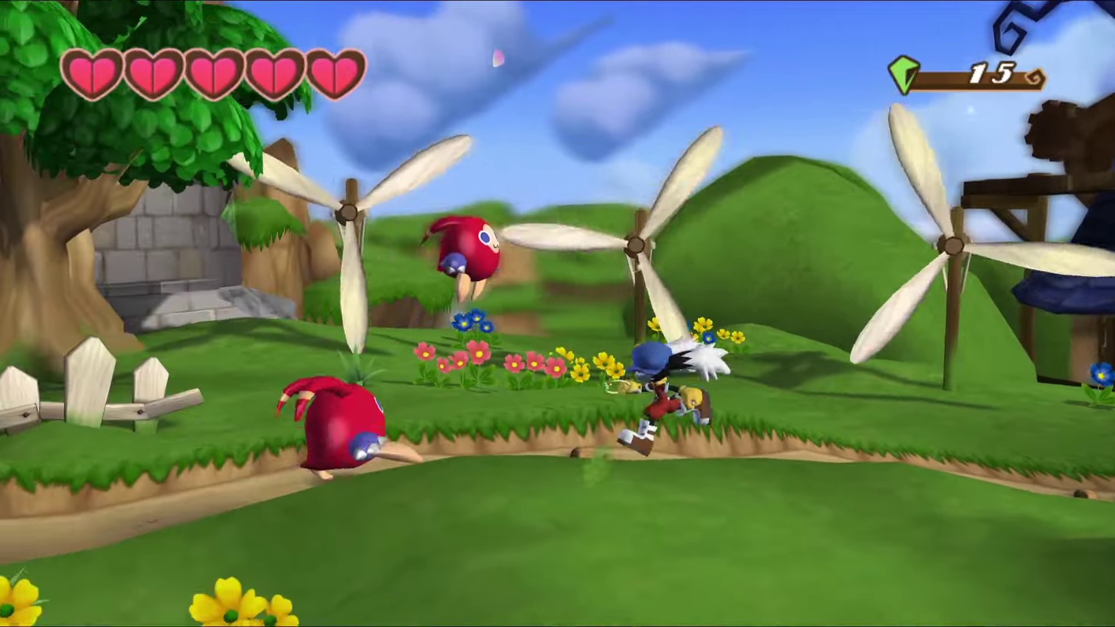
pyautogui.press('Left')
pyautogui.press('x')
pyautogui.press('space')
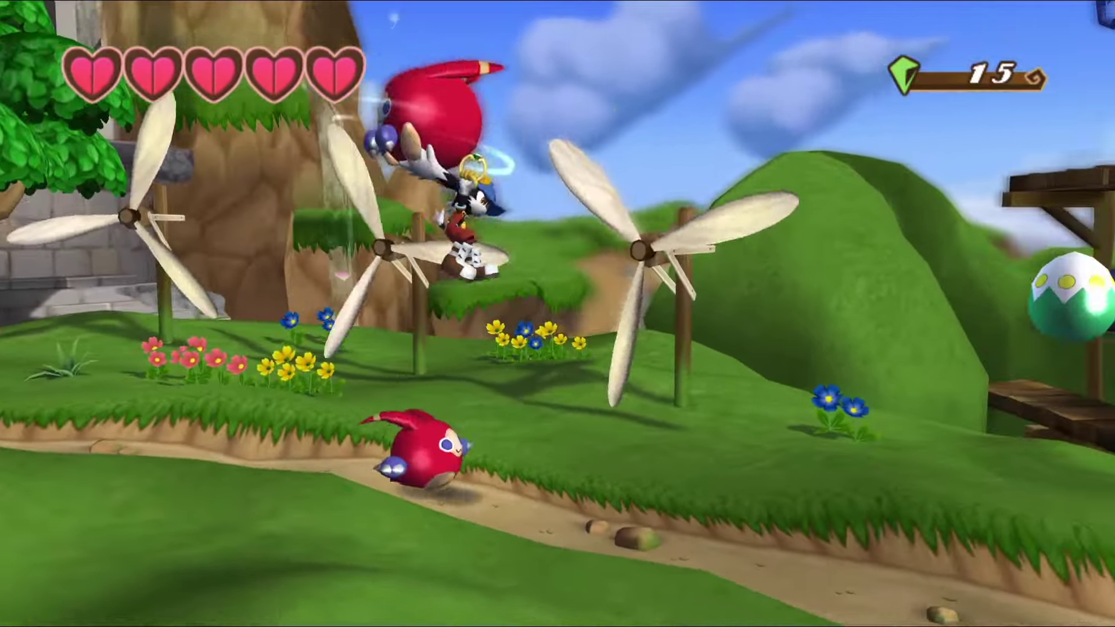
pyautogui.press('Right')
pyautogui.press('space')
pyautogui.press('x')
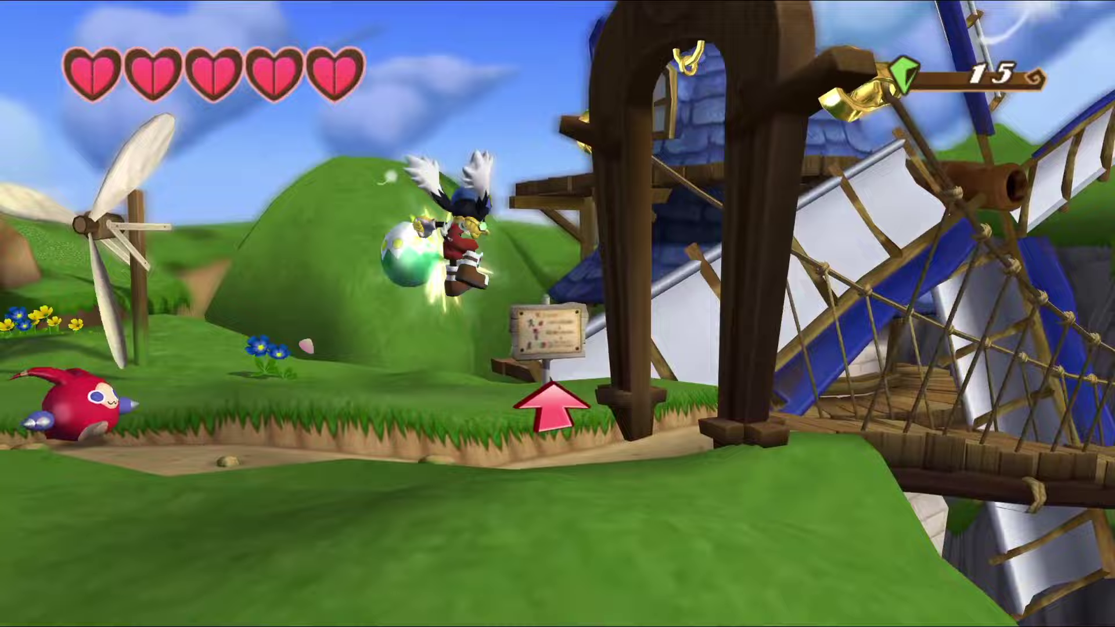
# Step: Collect the gem, cross the rope bridge, and double-jump with the green Moo collecting gems
pyautogui.press('Left')
pyautogui.press('x')
pyautogui.press('Right')
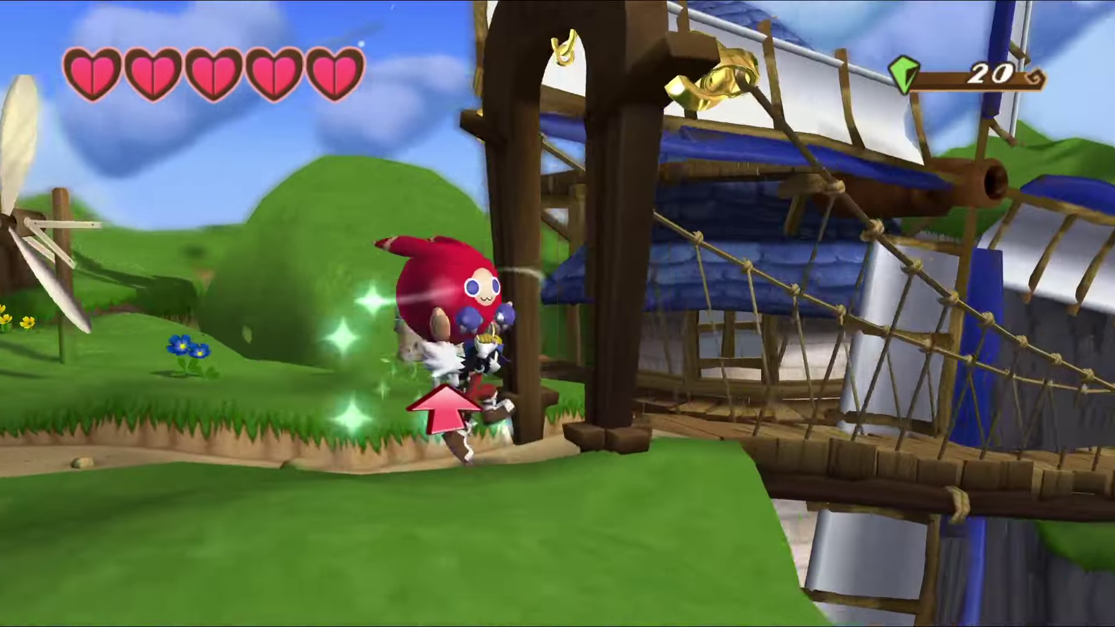
pyautogui.press('Right')
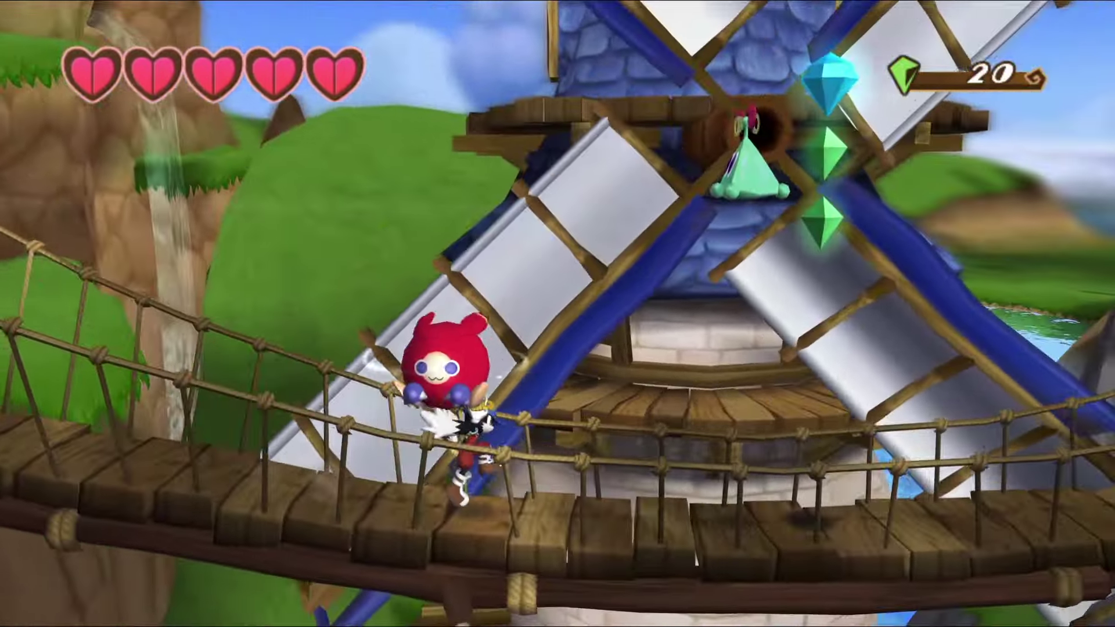
pyautogui.press('Right')
pyautogui.press('space')
pyautogui.press('space')
pyautogui.press('x')
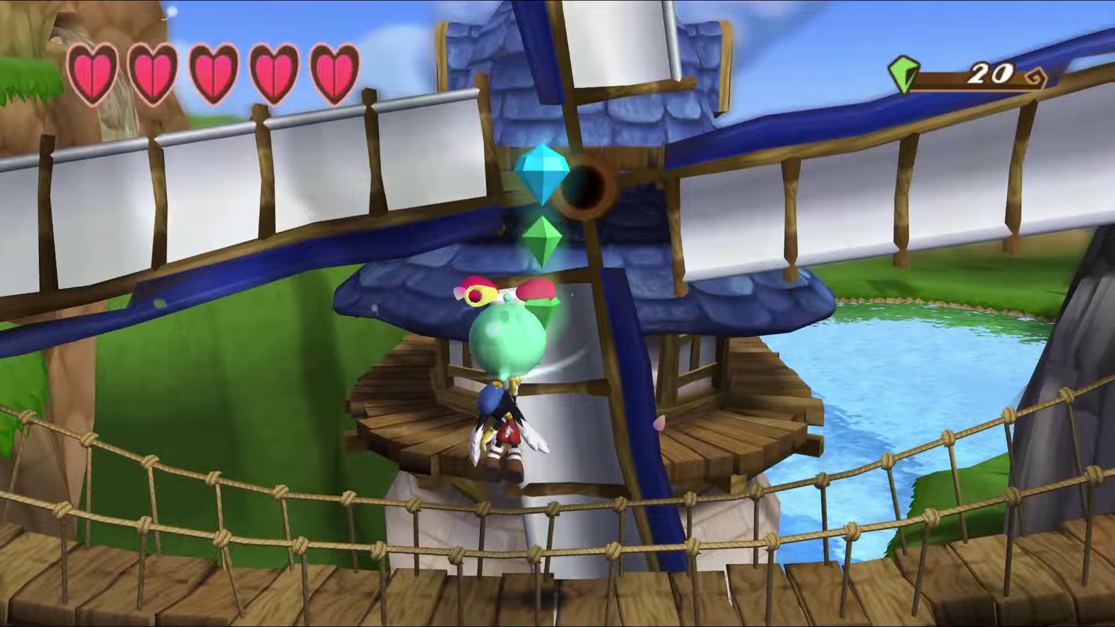
pyautogui.press('space')
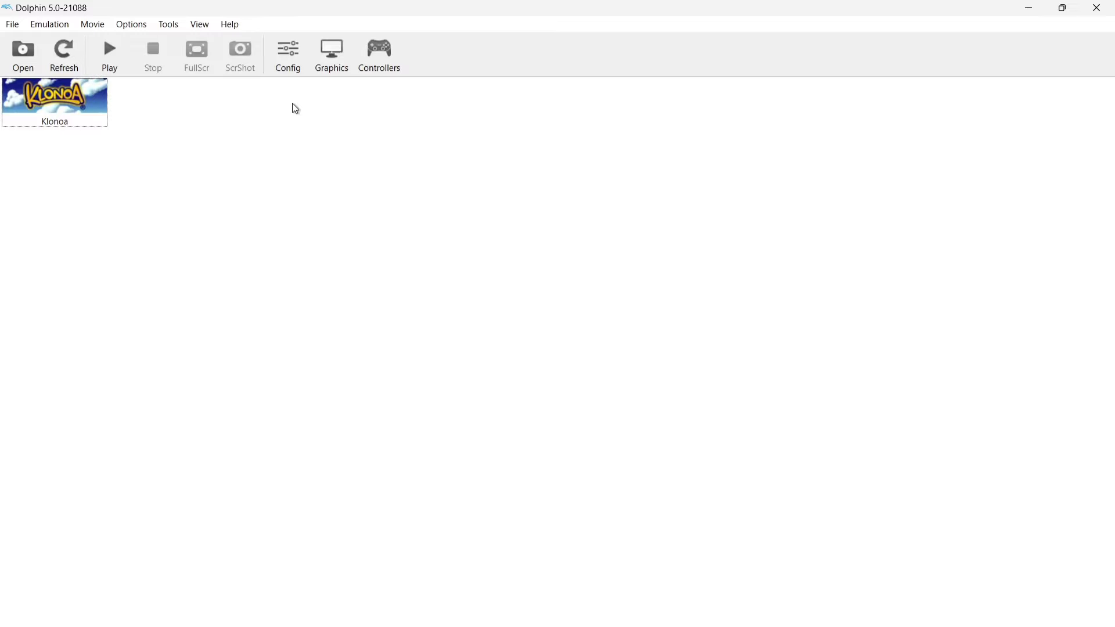
# Step: In Graphics Enhancements, set Internal Resolution to 6x Native (3840x3168) for 4K, then close
pyautogui.click(335, 69)
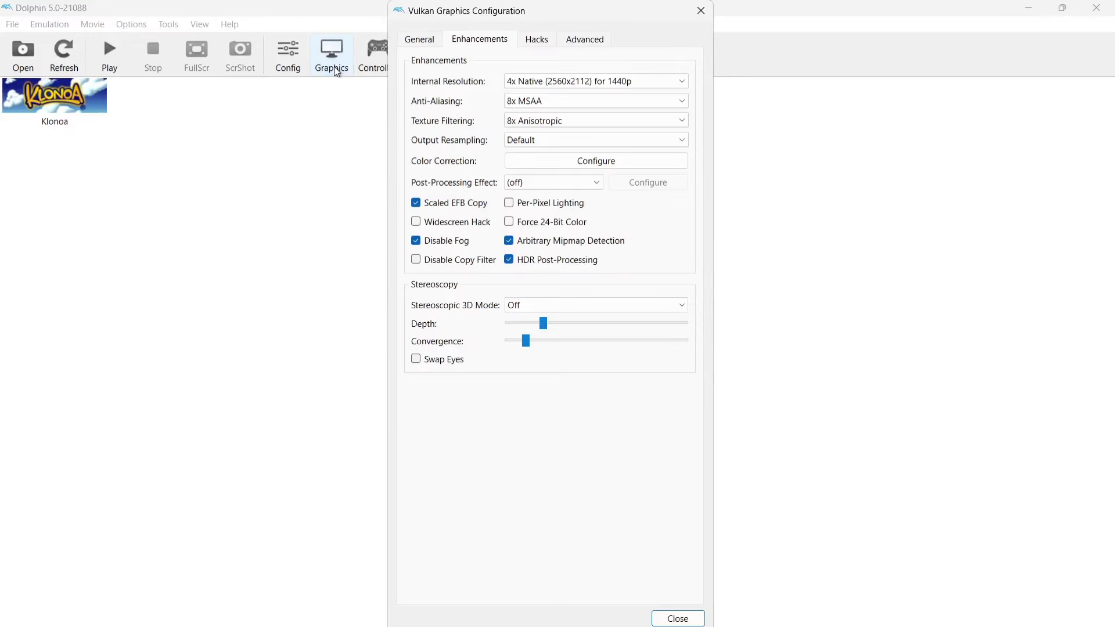
pyautogui.moveTo(553, 83)
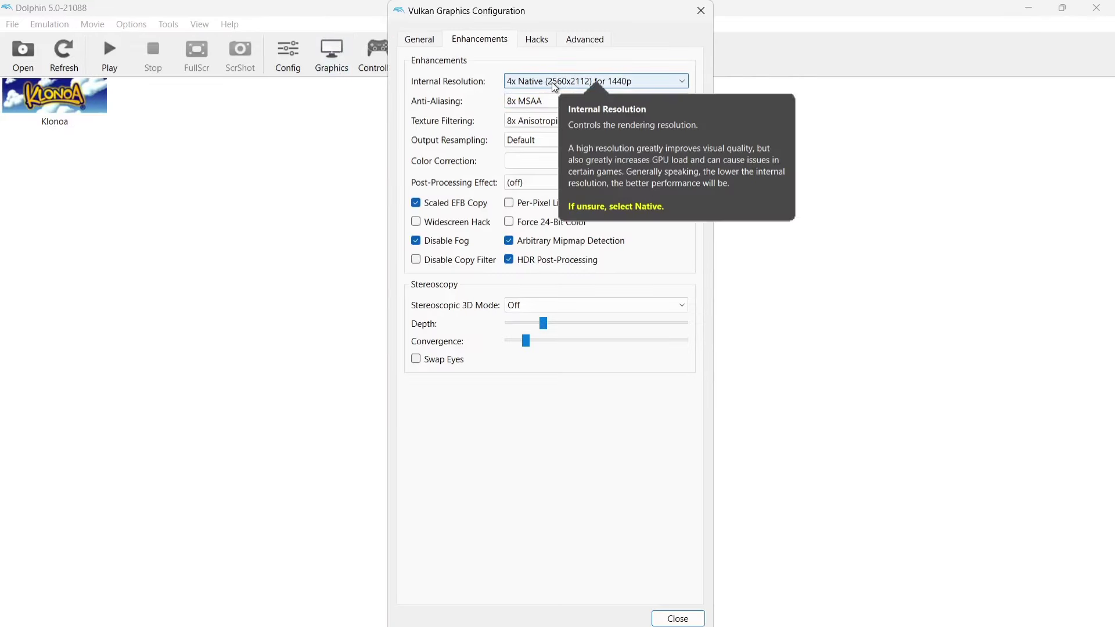
pyautogui.click(623, 84)
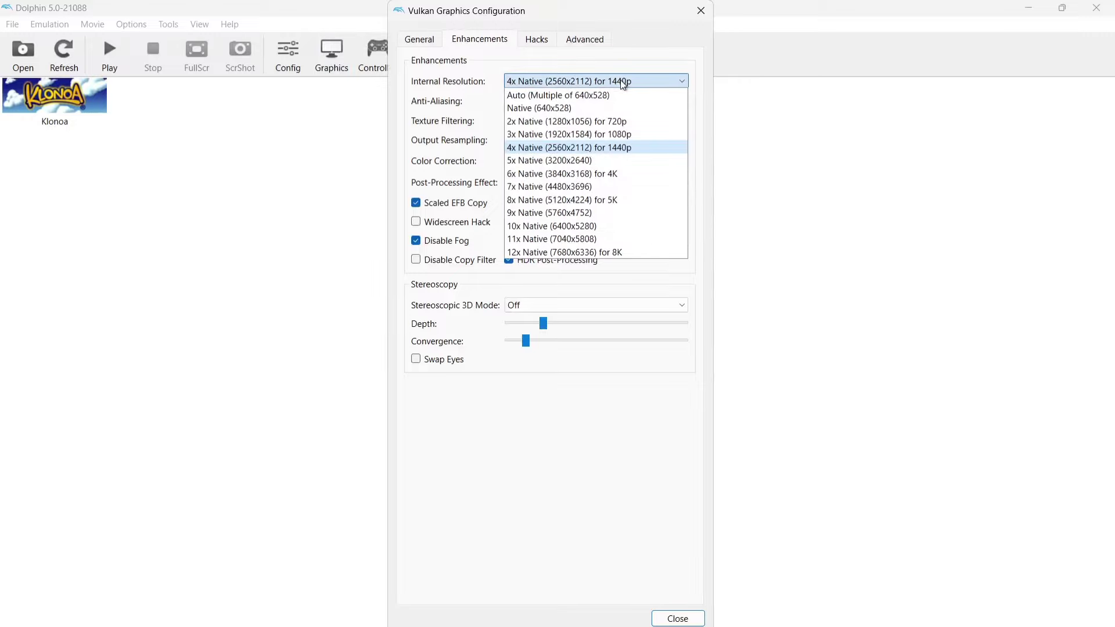
pyautogui.click(609, 176)
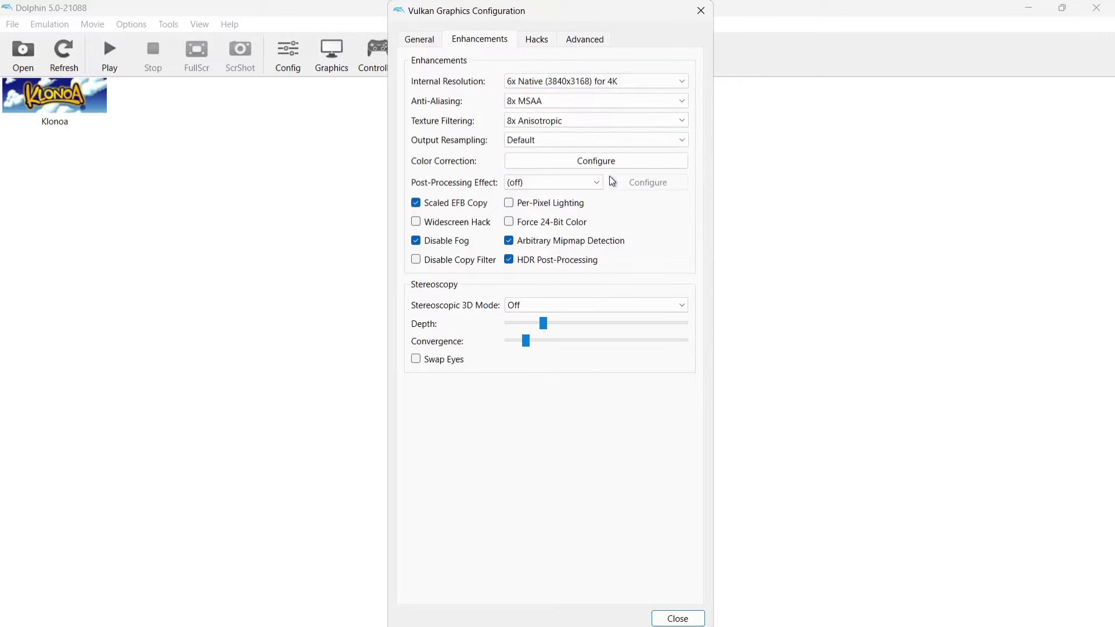
pyautogui.click(698, 617)
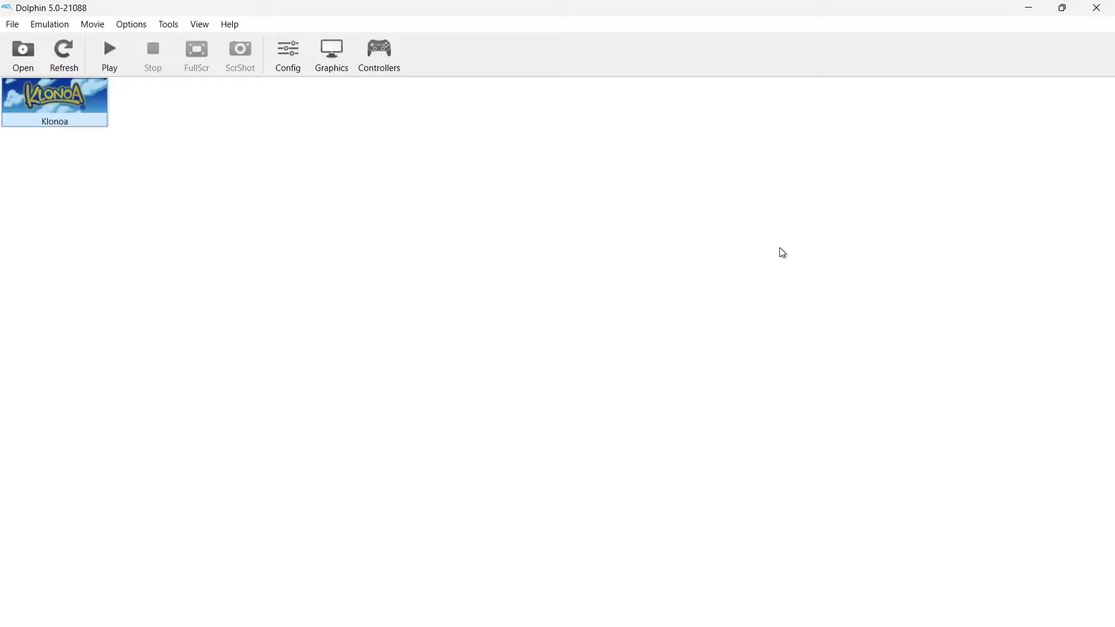
# Step: In Graphics, drop Internal Resolution from 6x to 4x Native (2560x2112) for 1440p, then close
pyautogui.click(327, 54)
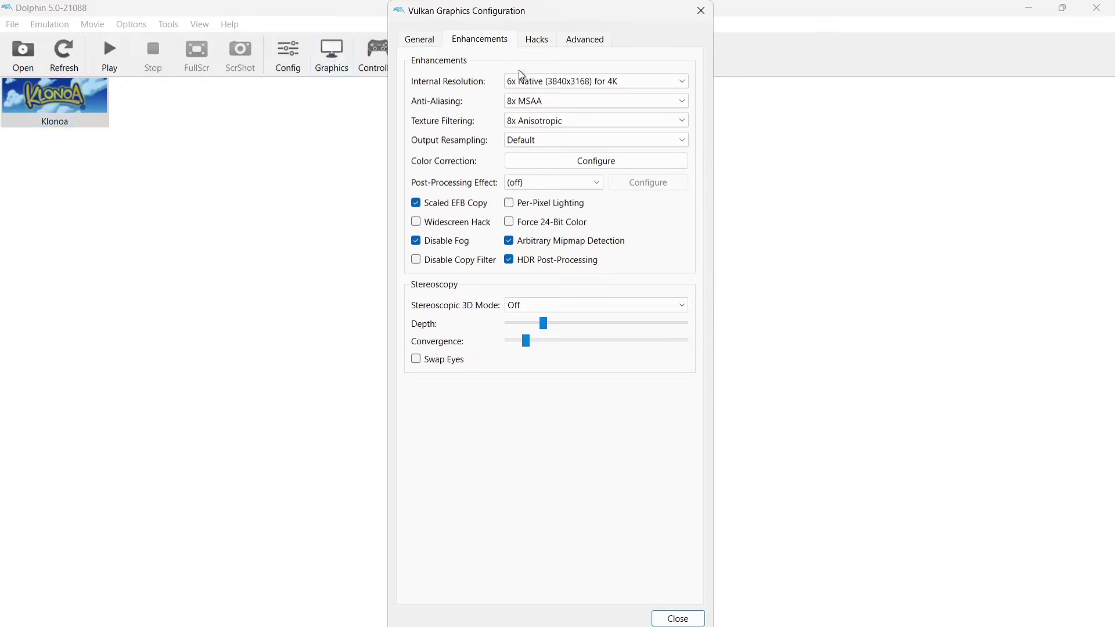
pyautogui.click(616, 84)
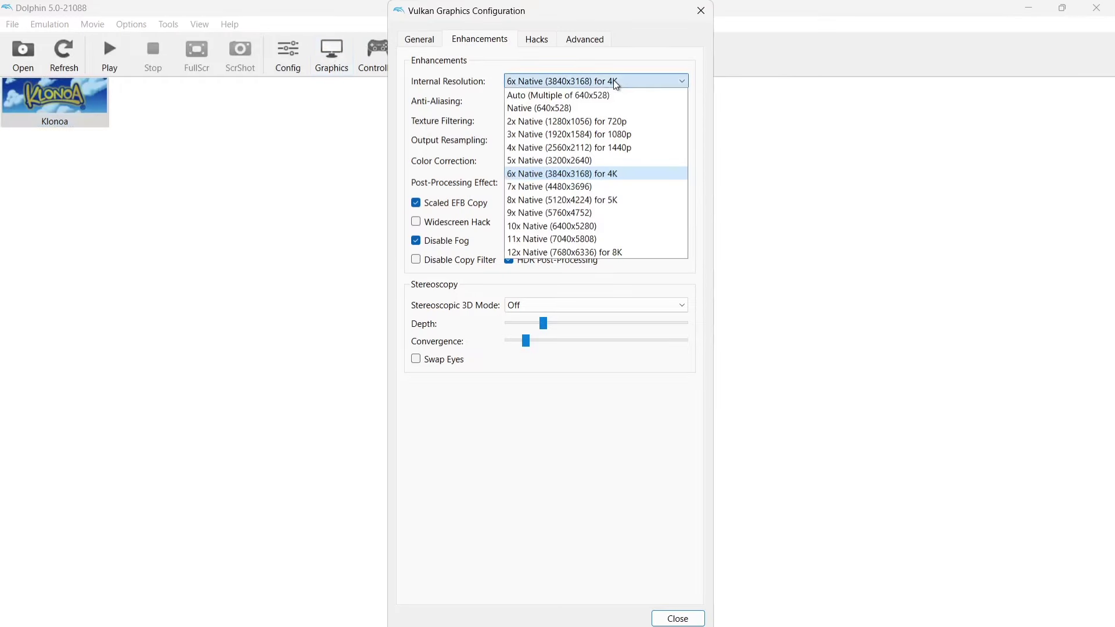
pyautogui.click(624, 148)
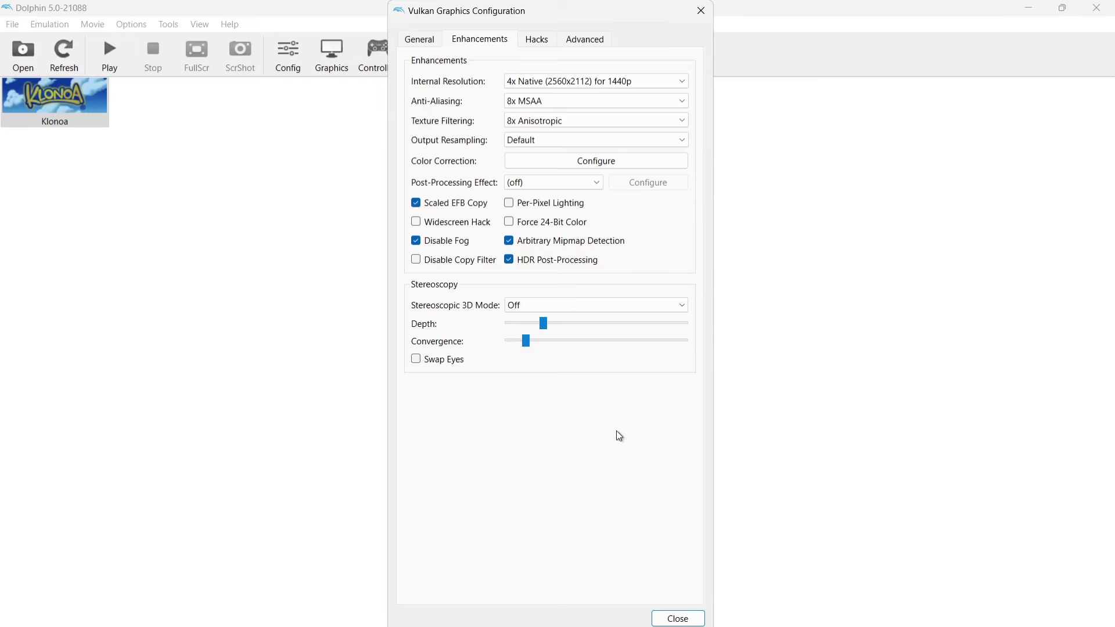
pyautogui.click(678, 618)
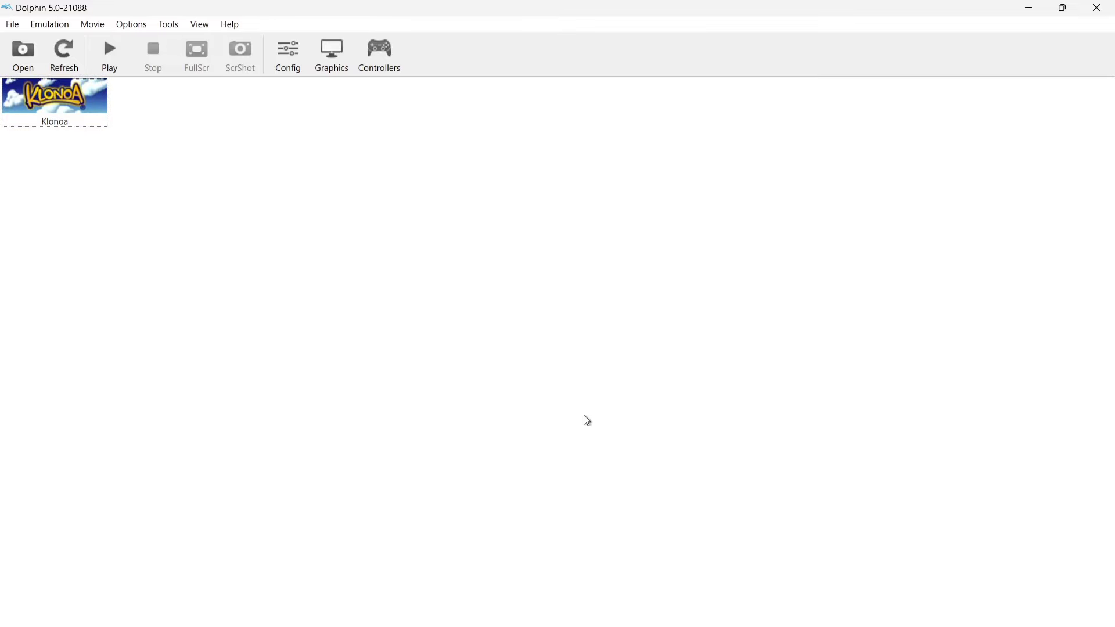
# Step: In Config's Interface settings, choose the Clean Blue theme with the (Dark) style
pyautogui.click(290, 58)
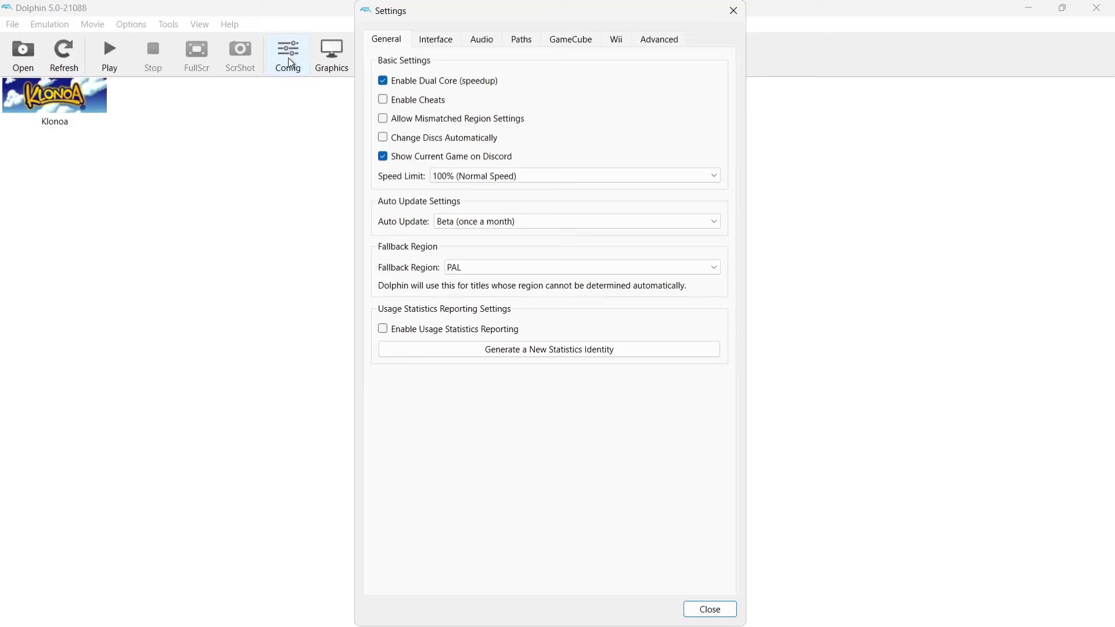
pyautogui.click(443, 44)
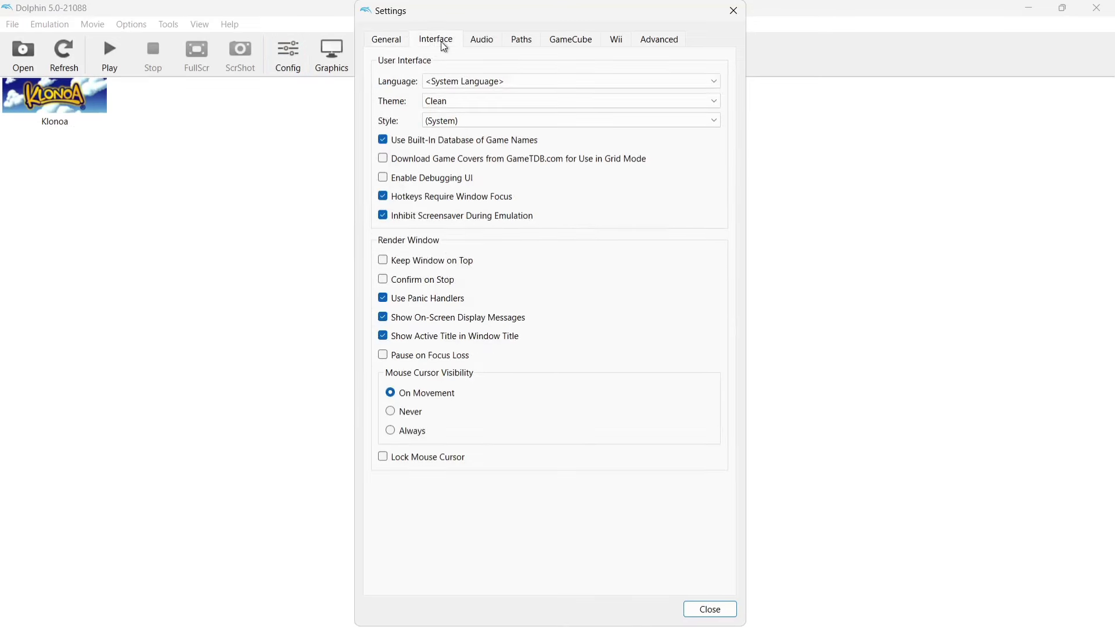
pyautogui.click(497, 103)
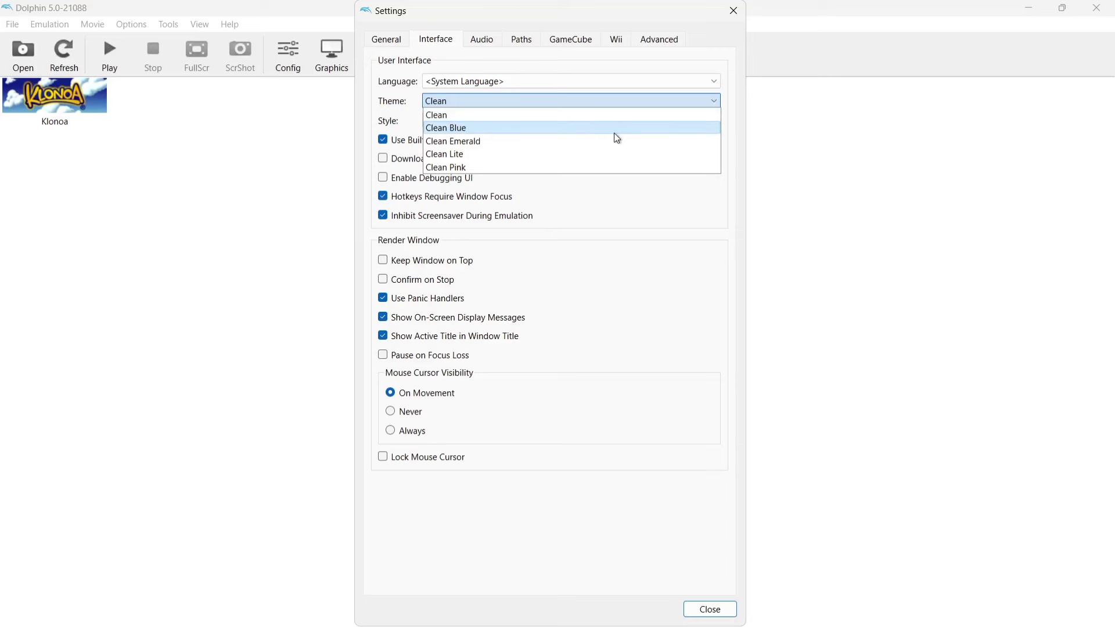
pyautogui.click(573, 129)
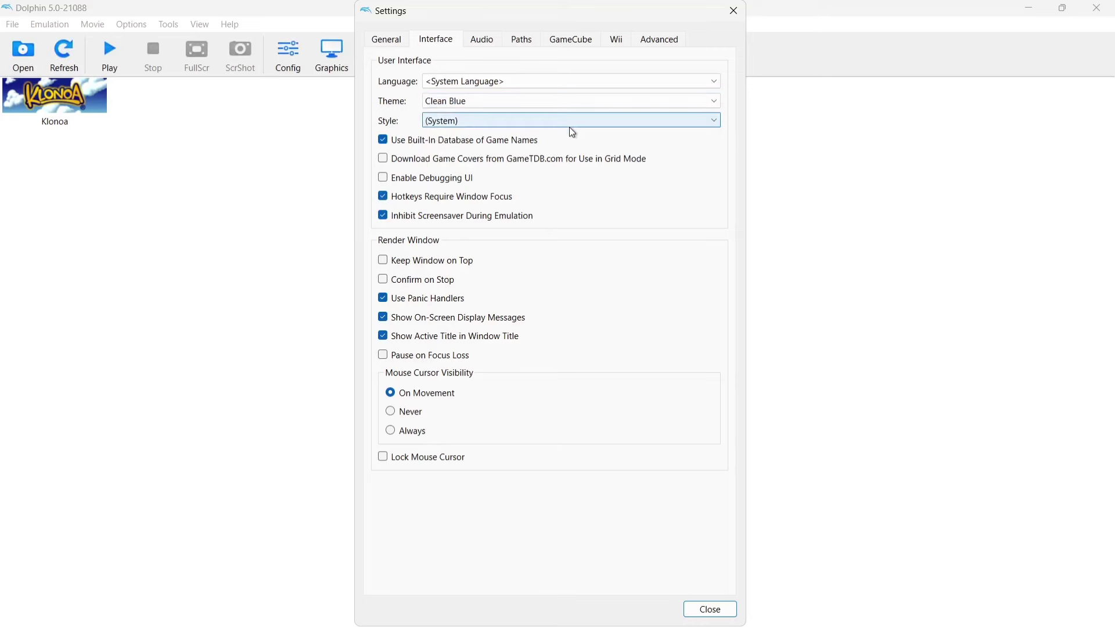
pyautogui.click(546, 127)
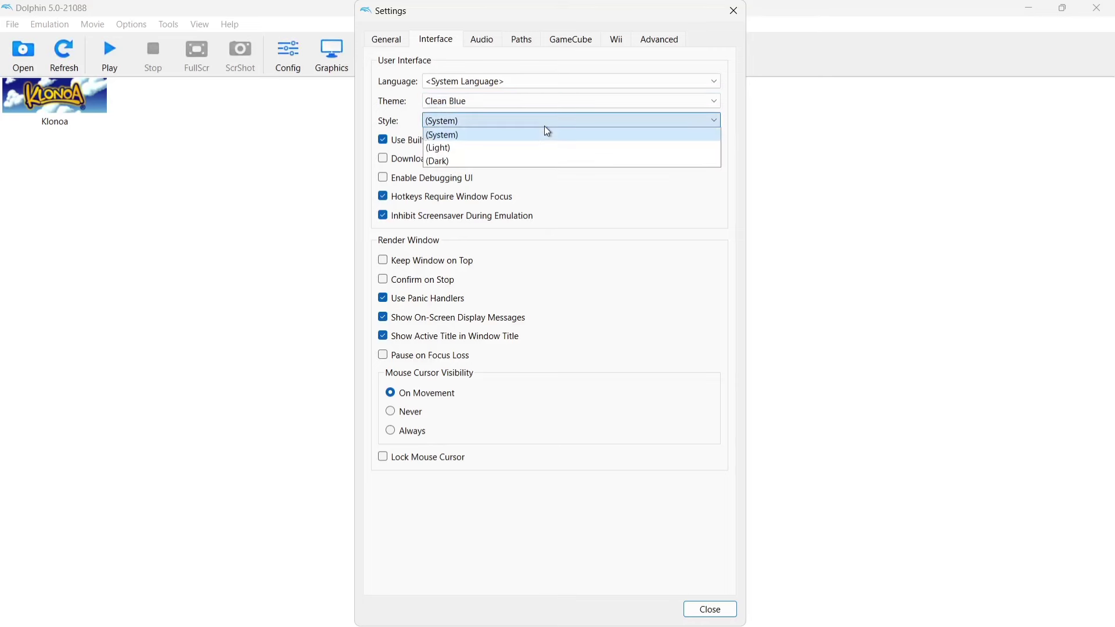
pyautogui.click(540, 160)
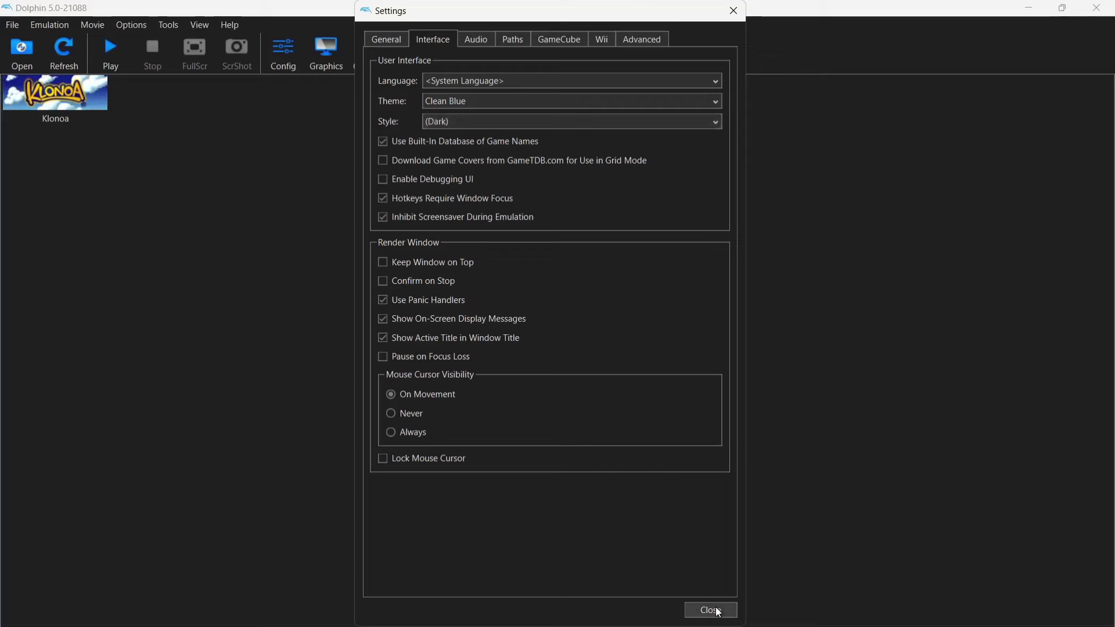